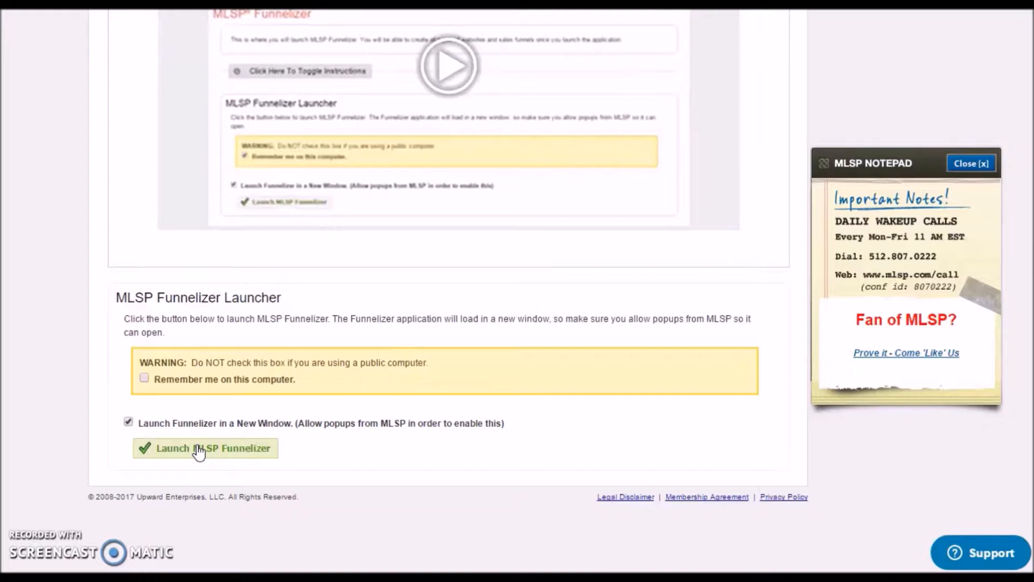
Launch MLSP Funnelizer in a new window from the MLSP Funnelizer Launcher section.
{"action": "left_click", "coordinate": [178, 453]}
{"action": "left_click", "coordinate": [177, 453]}
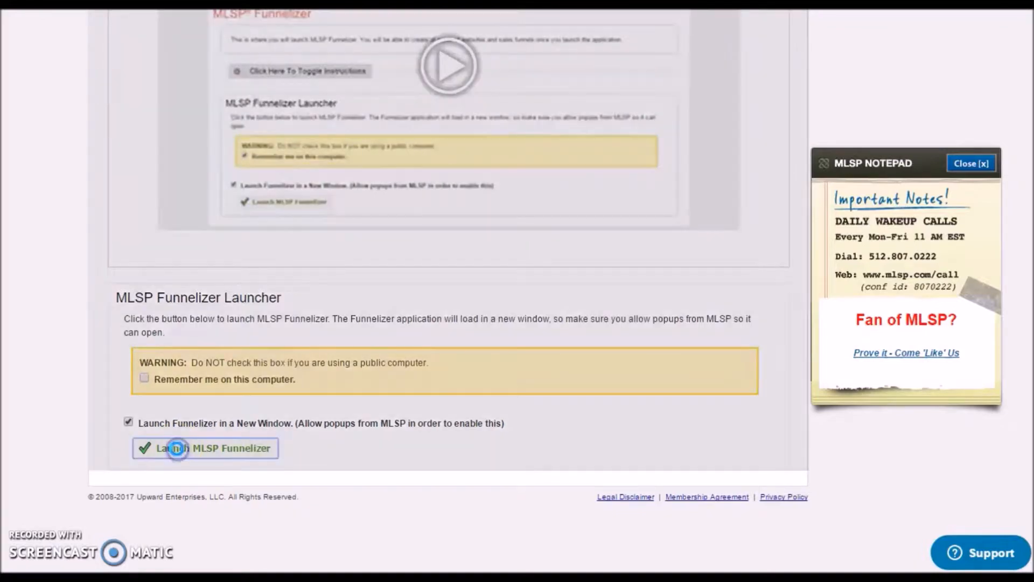
{"action": "left_click", "coordinate": [193, 451]}
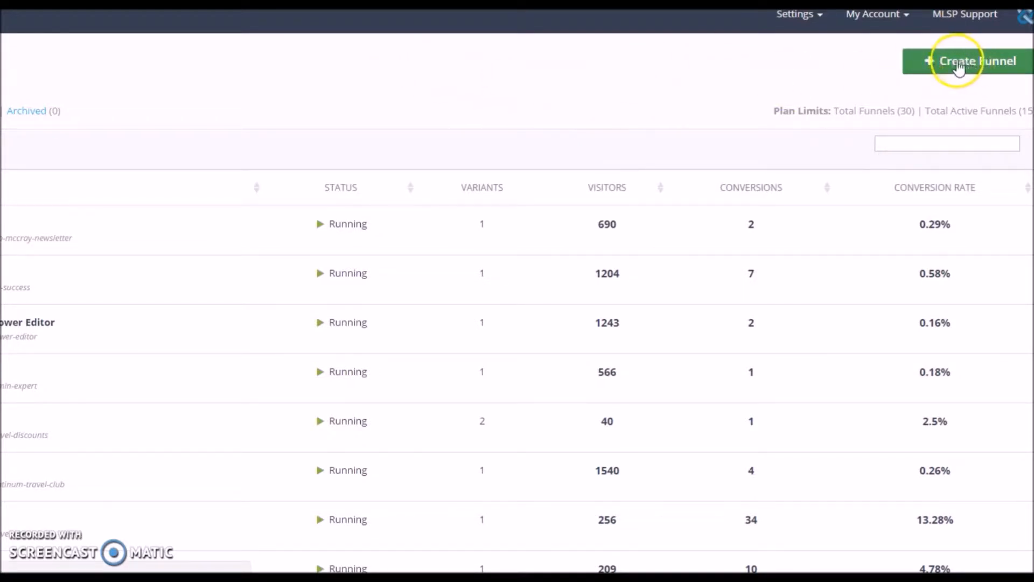
Create a new funnel named "facebook leads" with the funnel slug "facebook-leads".
{"action": "left_click", "coordinate": [962, 62]}
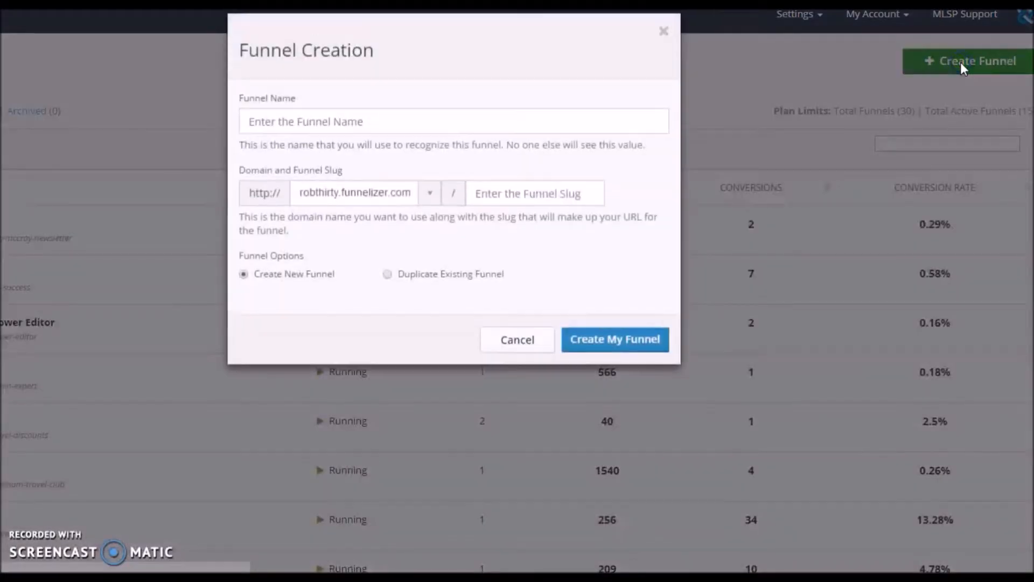
{"action": "left_click", "coordinate": [317, 127]}
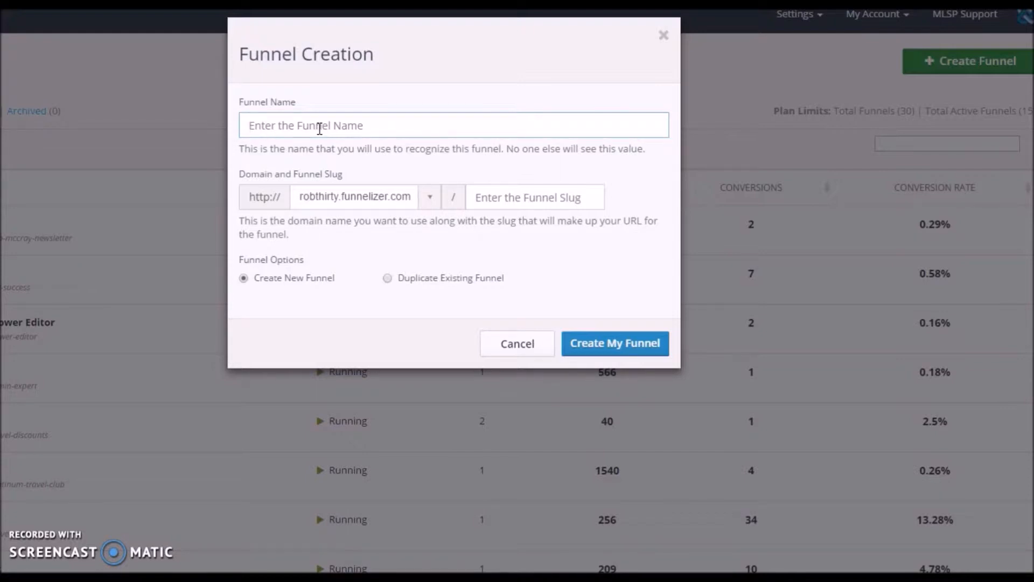
{"action": "type", "text": "face"}
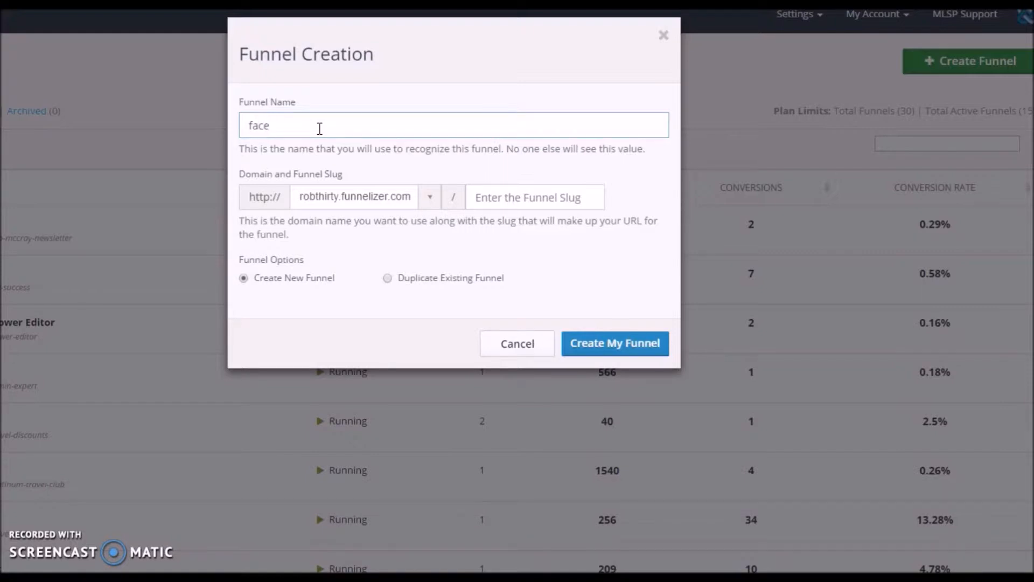
{"action": "type", "text": "book leads"}
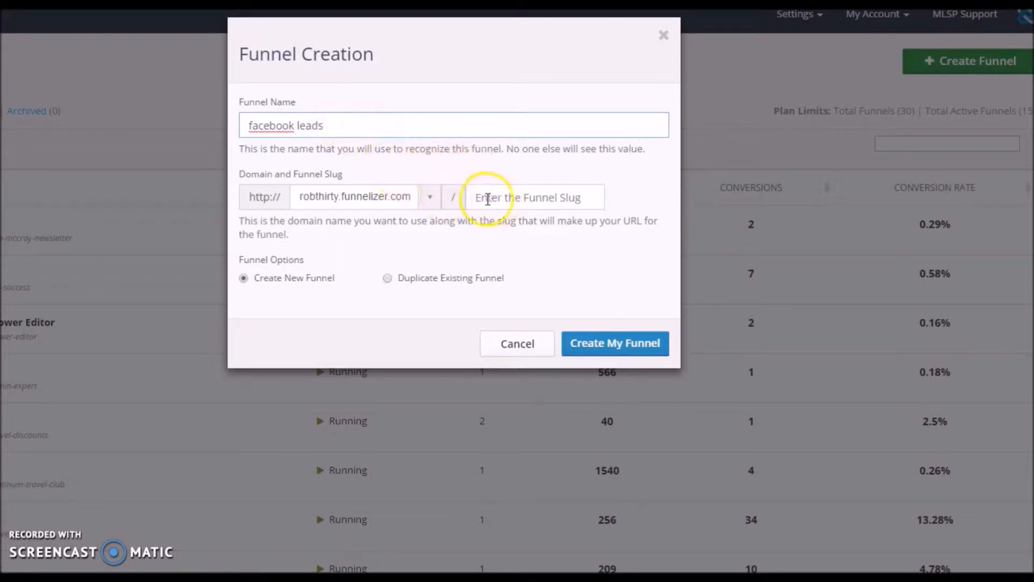
{"action": "left_click", "coordinate": [482, 199]}
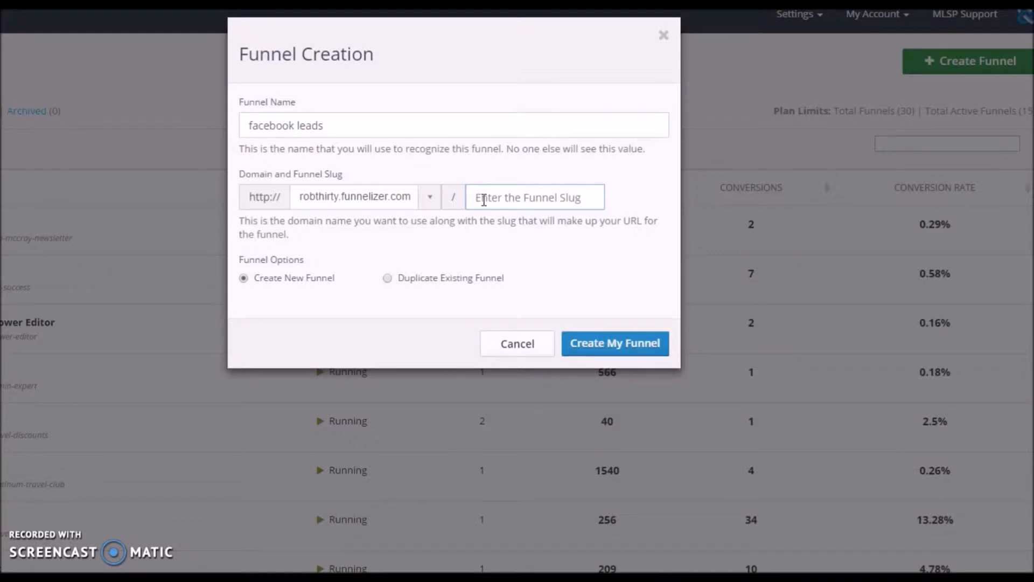
{"action": "type", "text": "faceboo"}
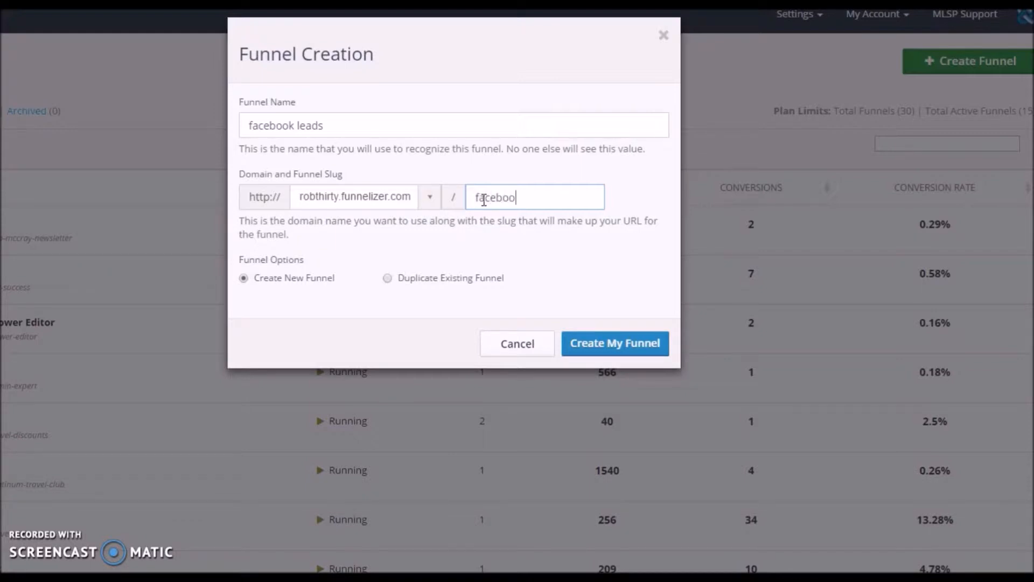
{"action": "type", "text": "k-leads"}
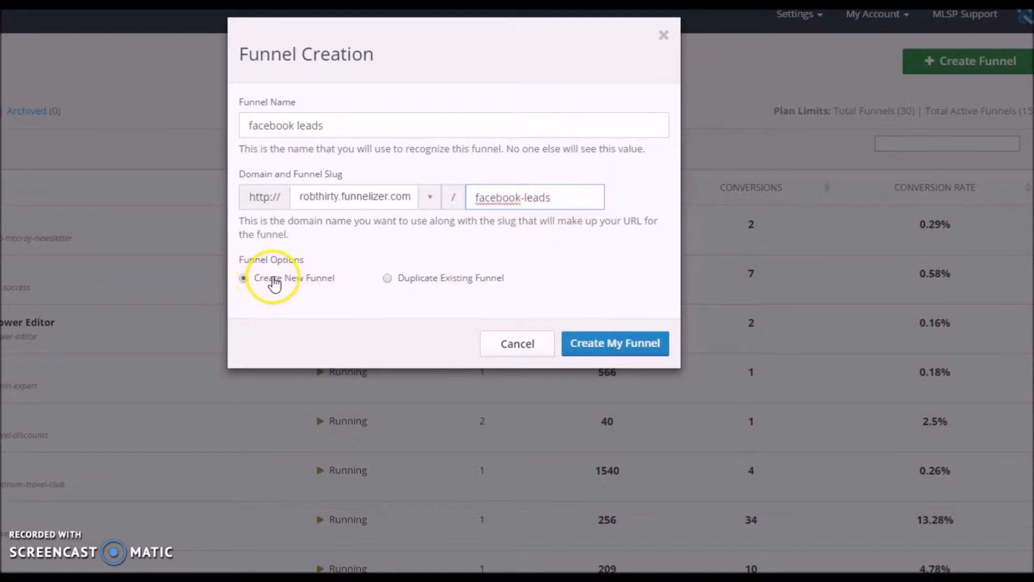
{"action": "left_click", "coordinate": [617, 348]}
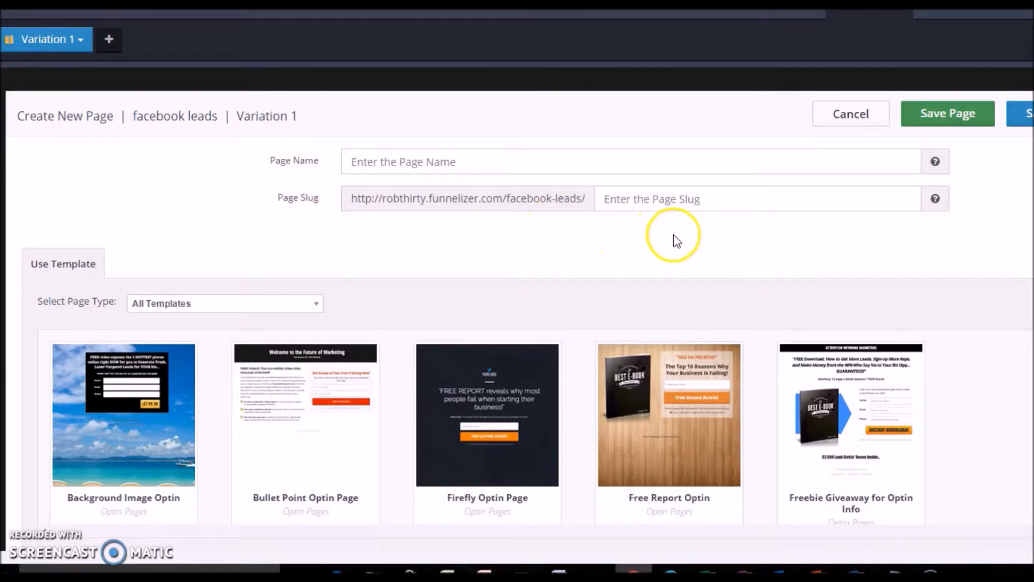
Filter the new page's templates to the Optin Pages type.
{"action": "left_click", "coordinate": [316, 308]}
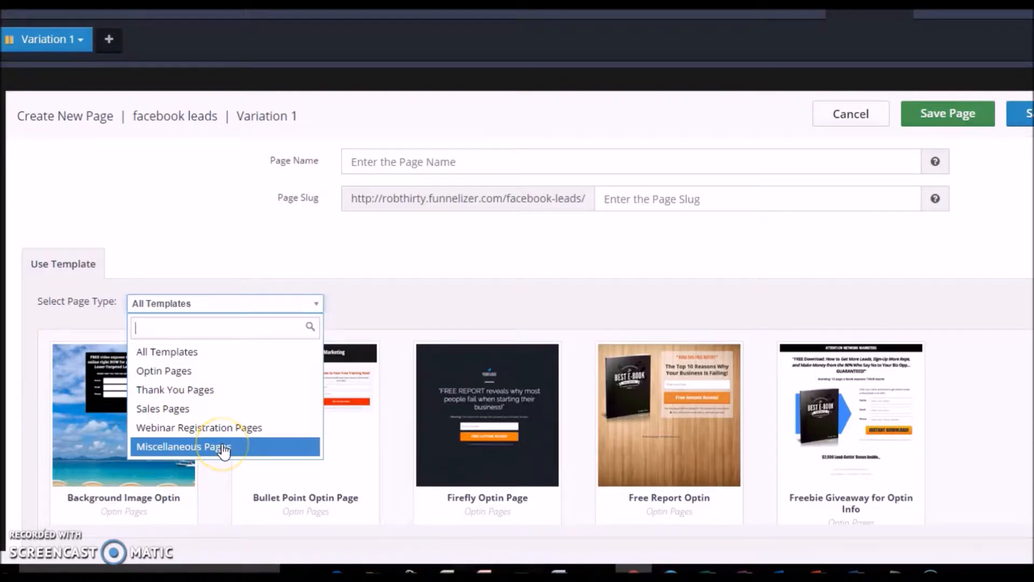
{"action": "left_click", "coordinate": [214, 380]}
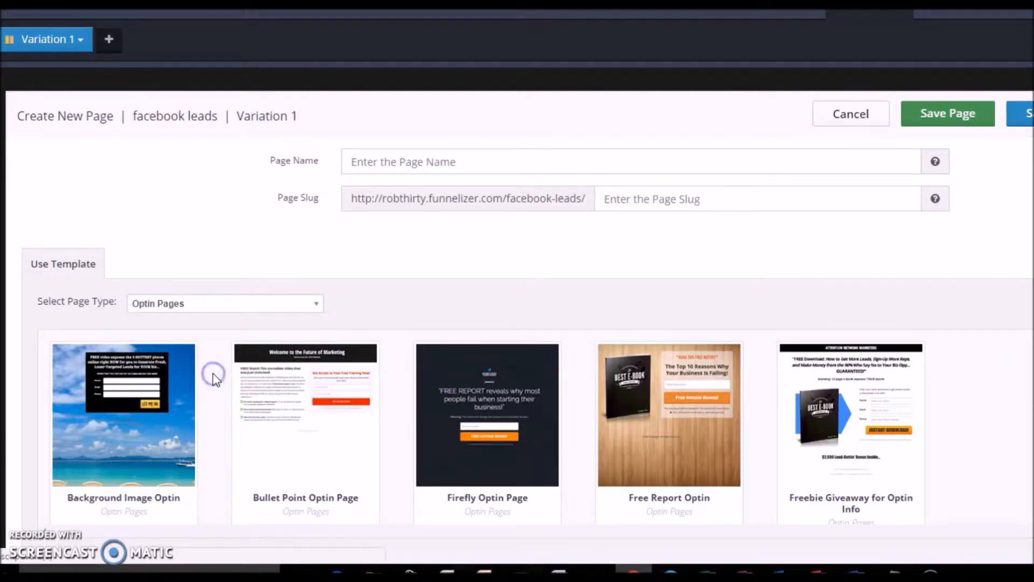
{"action": "left_click", "coordinate": [372, 253]}
Name the new page "optin page" and set its slug to "optin-page".
{"action": "left_click", "coordinate": [402, 161]}
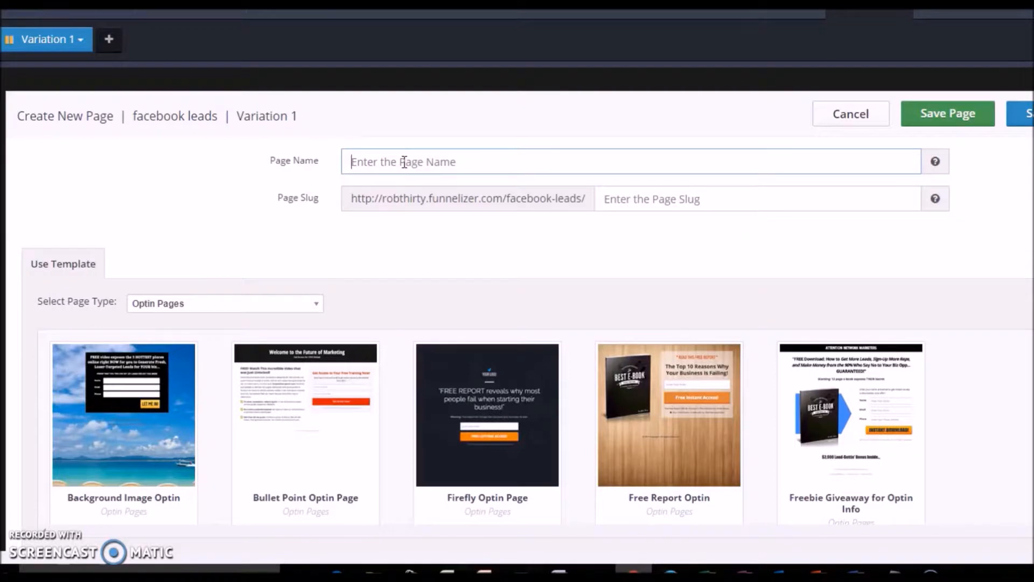
{"action": "type", "text": "optin page"}
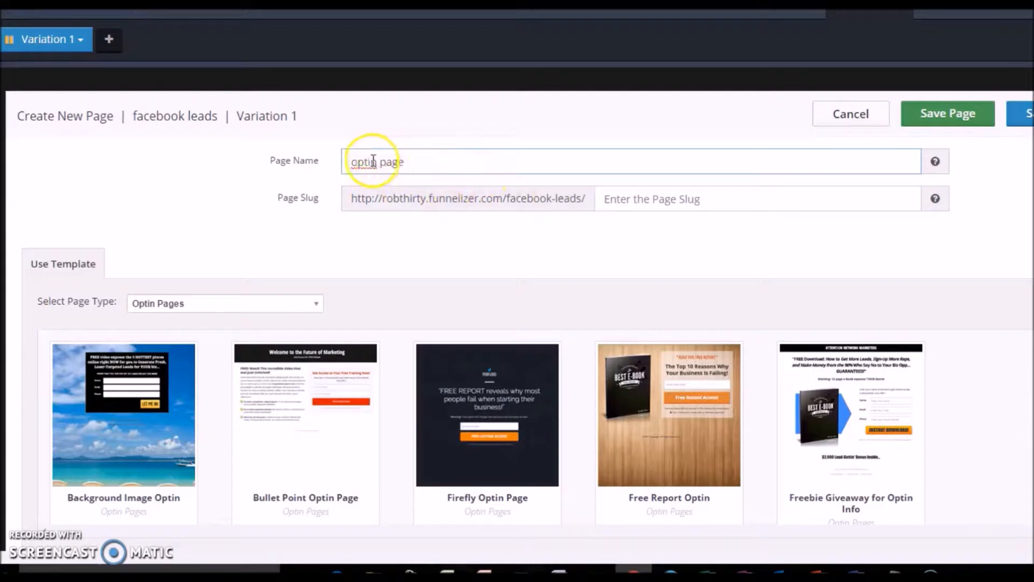
{"action": "left_click", "coordinate": [628, 200]}
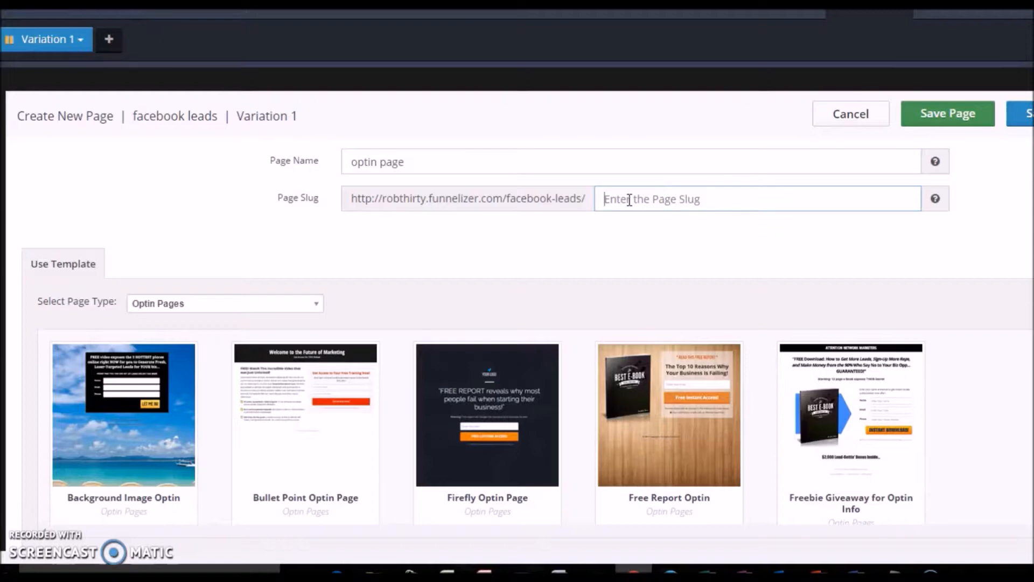
{"action": "type", "text": "optin-page"}
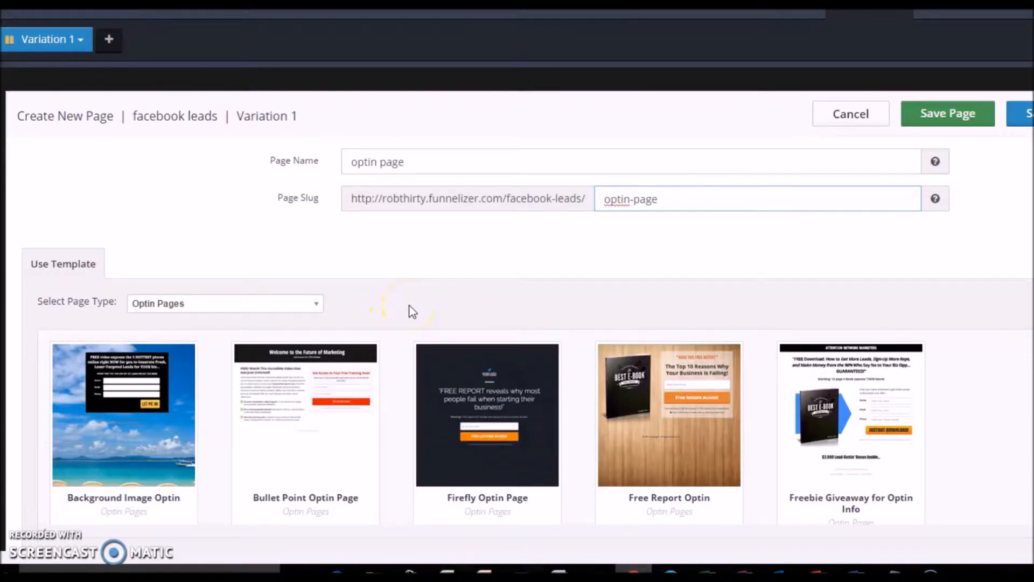
Examine the range of available opt-in page templates.
{"action": "scroll", "coordinate": [412, 312], "scroll_direction": "down", "scroll_amount": 1}
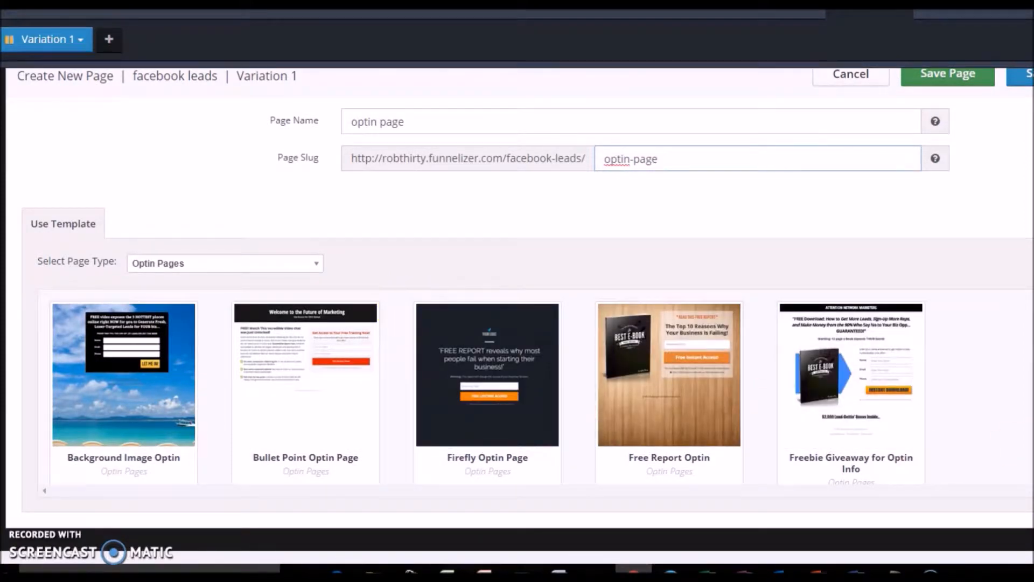
{"action": "scroll", "coordinate": [488, 386], "scroll_direction": "down", "scroll_amount": 4}
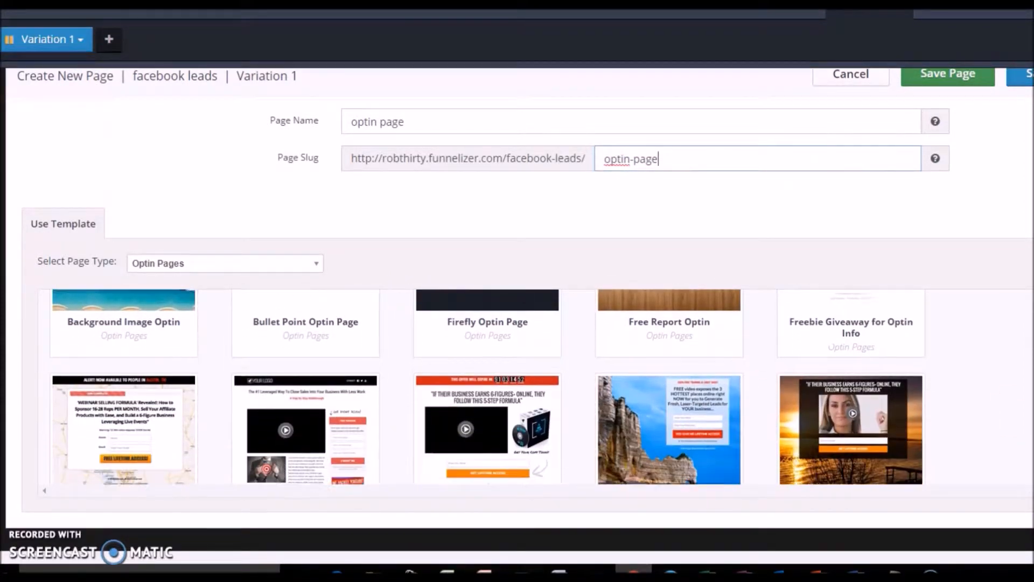
{"action": "scroll", "coordinate": [488, 387], "scroll_direction": "down", "scroll_amount": 4}
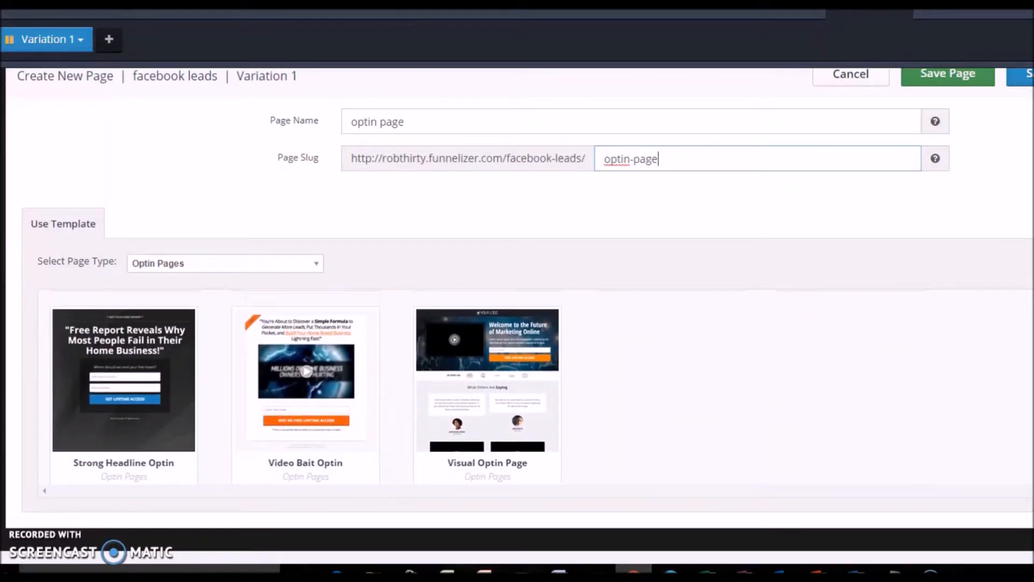
{"action": "scroll", "coordinate": [488, 386], "scroll_direction": "up", "scroll_amount": 4}
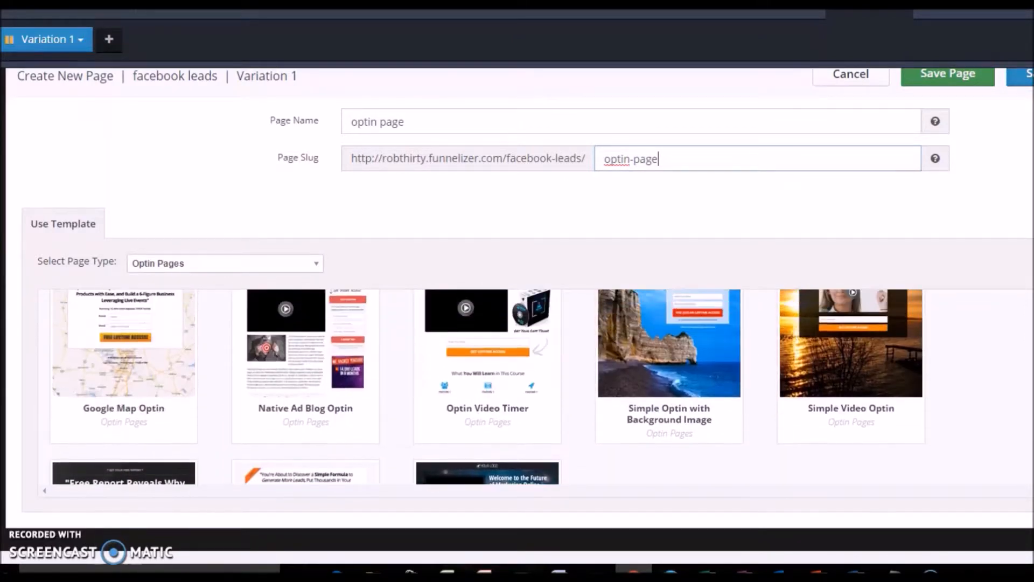
{"action": "scroll", "coordinate": [488, 386], "scroll_direction": "up", "scroll_amount": 1}
{"action": "scroll", "coordinate": [488, 386], "scroll_direction": "down", "scroll_amount": 3}
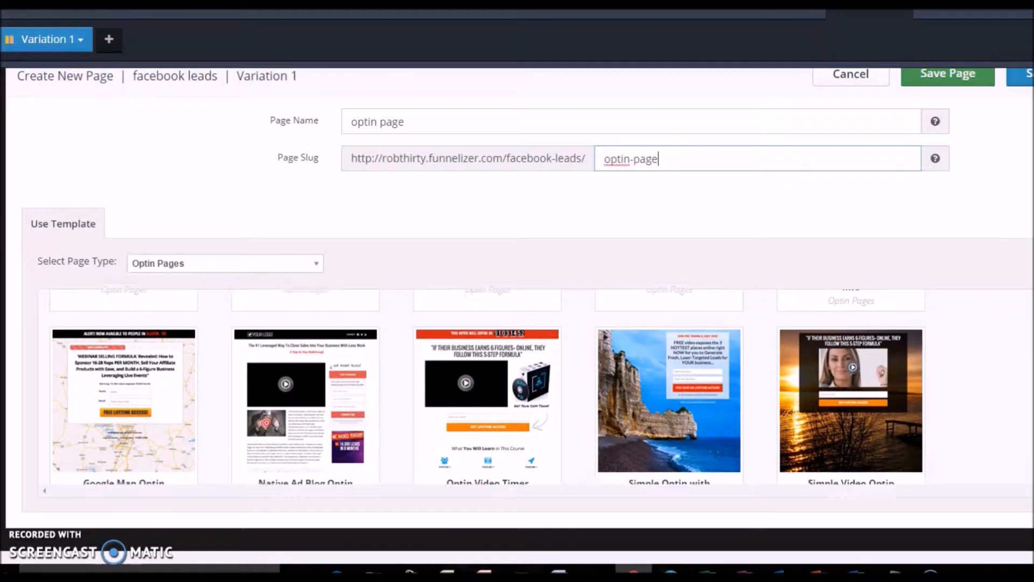
{"action": "scroll", "coordinate": [488, 386], "scroll_direction": "down", "scroll_amount": 2}
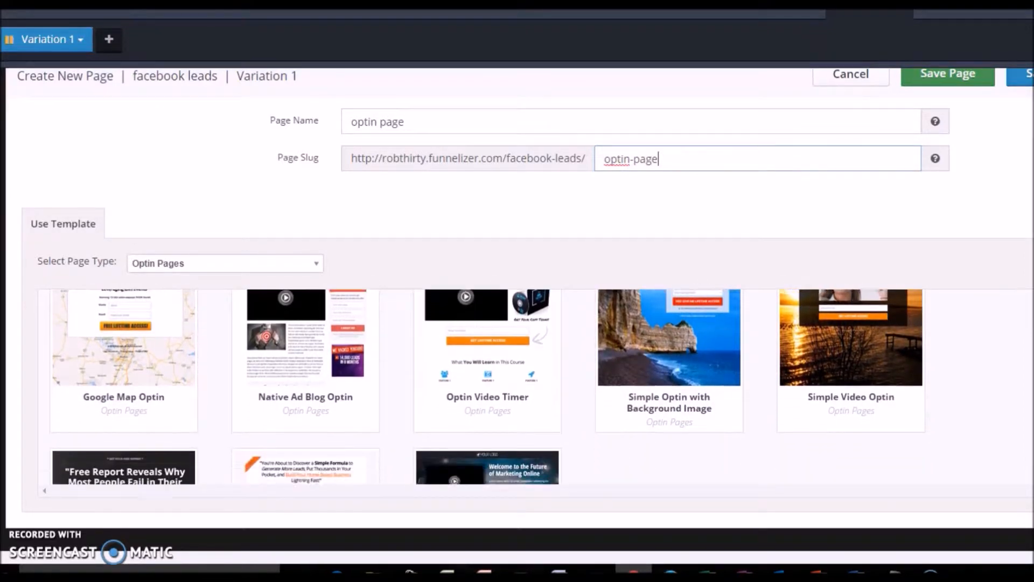
{"action": "scroll", "coordinate": [488, 386], "scroll_direction": "up", "scroll_amount": 6}
{"action": "scroll", "coordinate": [488, 387], "scroll_direction": "up", "scroll_amount": 5}
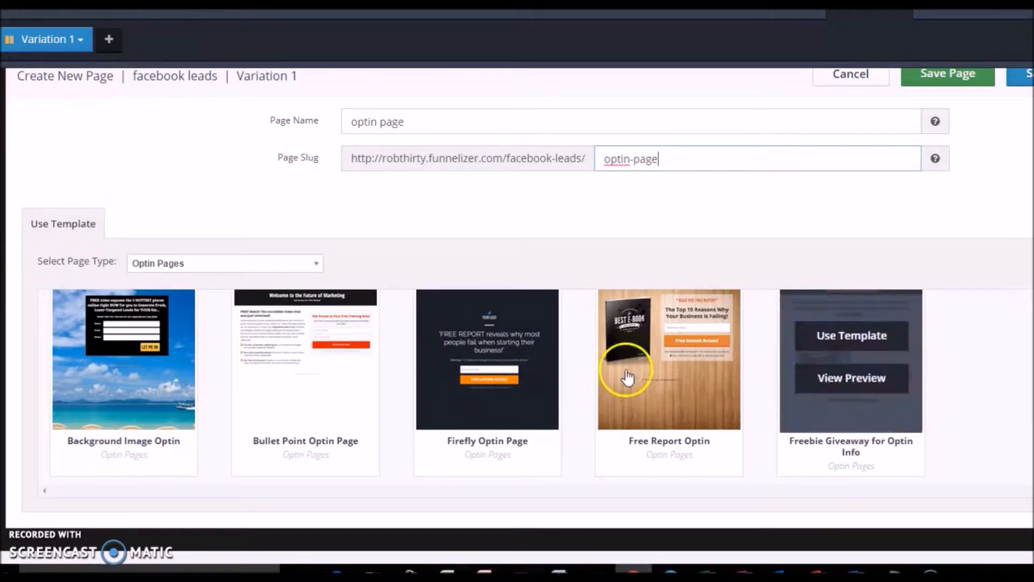
Use the Background Image Optin template for the page, save the page and open it for editing.
{"action": "mouse_move", "coordinate": [92, 431]}
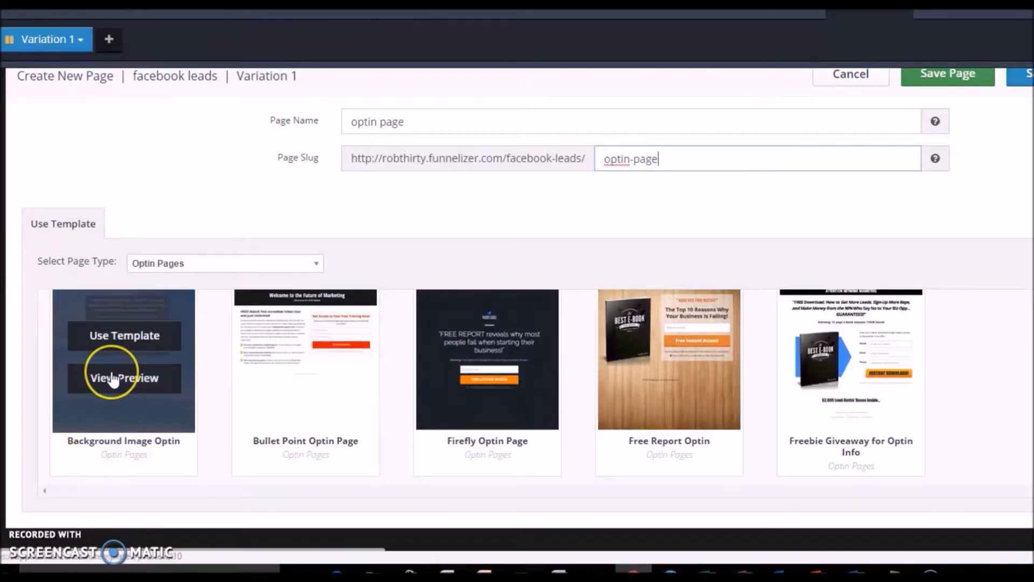
{"action": "left_click", "coordinate": [115, 344]}
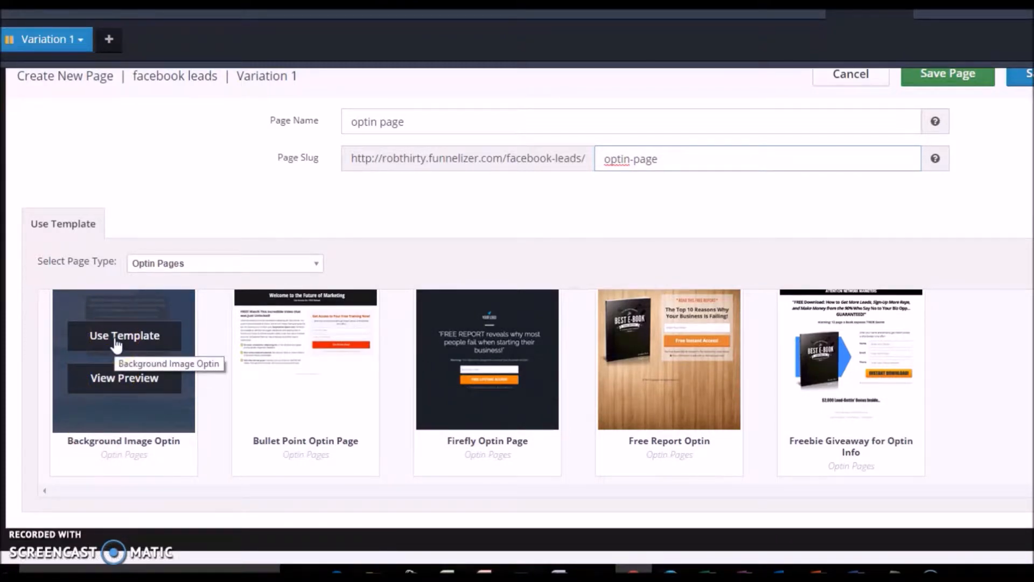
{"action": "left_click", "coordinate": [105, 377]}
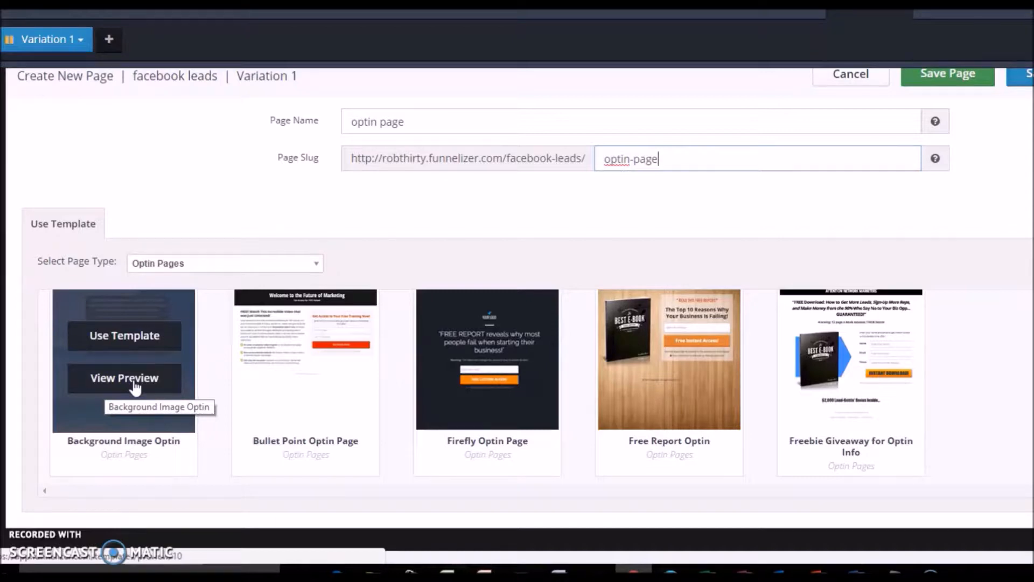
{"action": "left_click", "coordinate": [109, 340]}
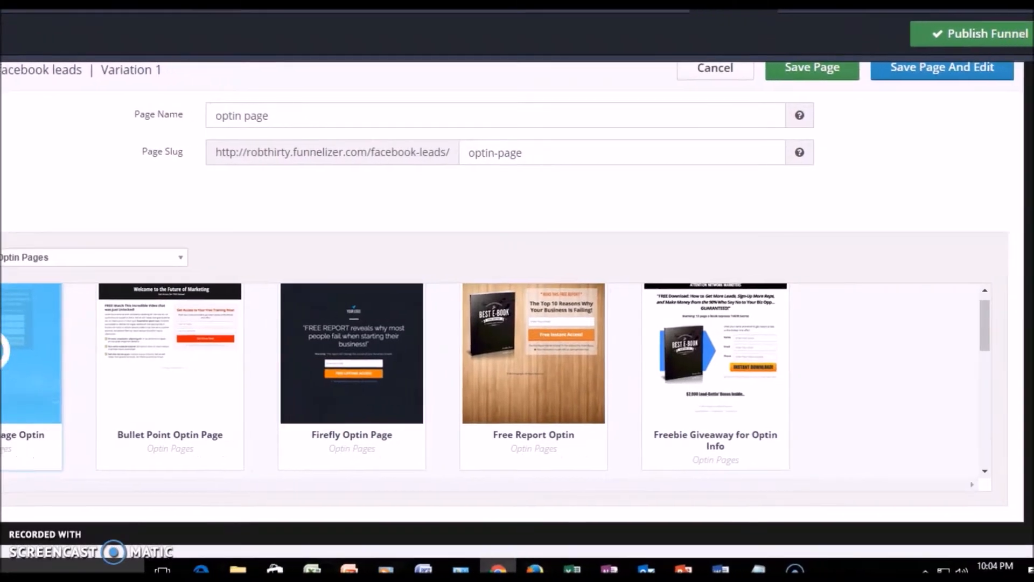
{"action": "left_click", "coordinate": [935, 74]}
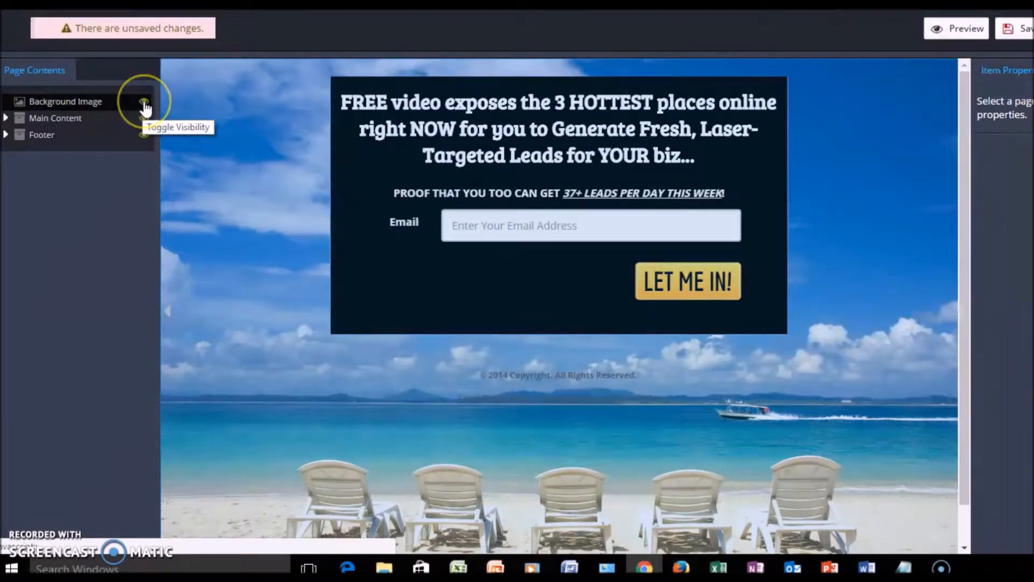
Hide the background image, main content and footer, and make all three visible again.
{"action": "left_click", "coordinate": [144, 102]}
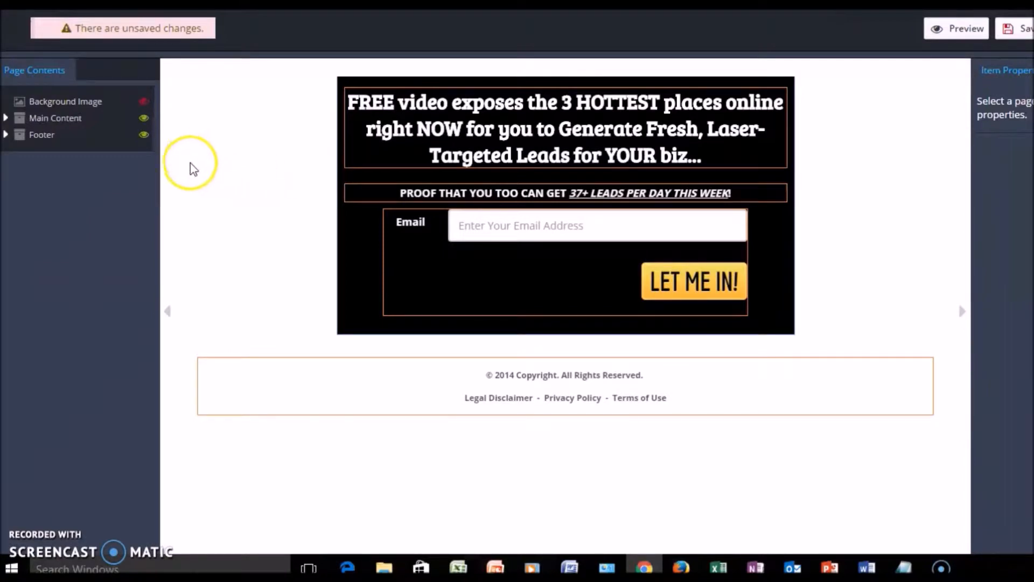
{"action": "left_click", "coordinate": [144, 119]}
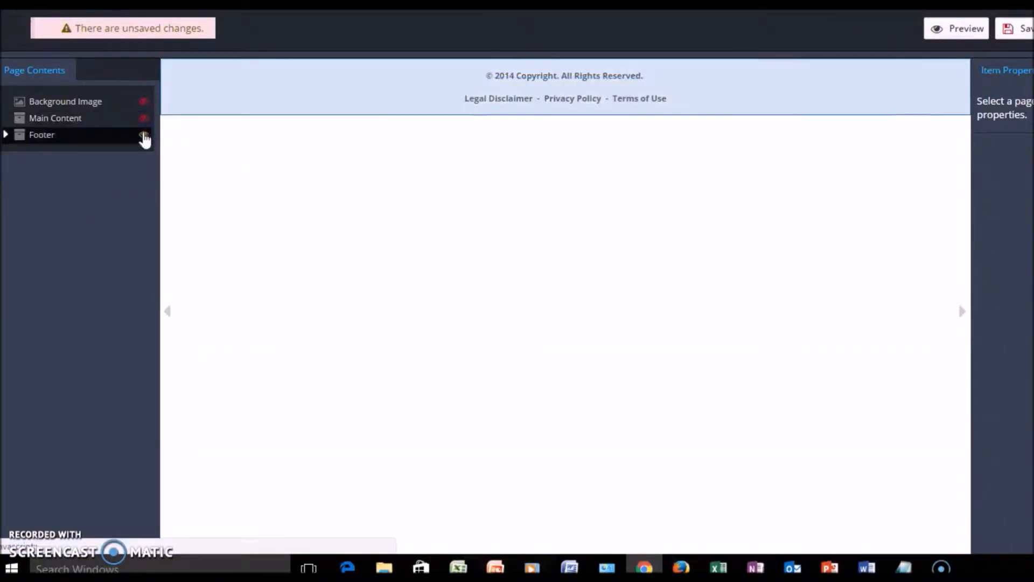
{"action": "left_click", "coordinate": [143, 135]}
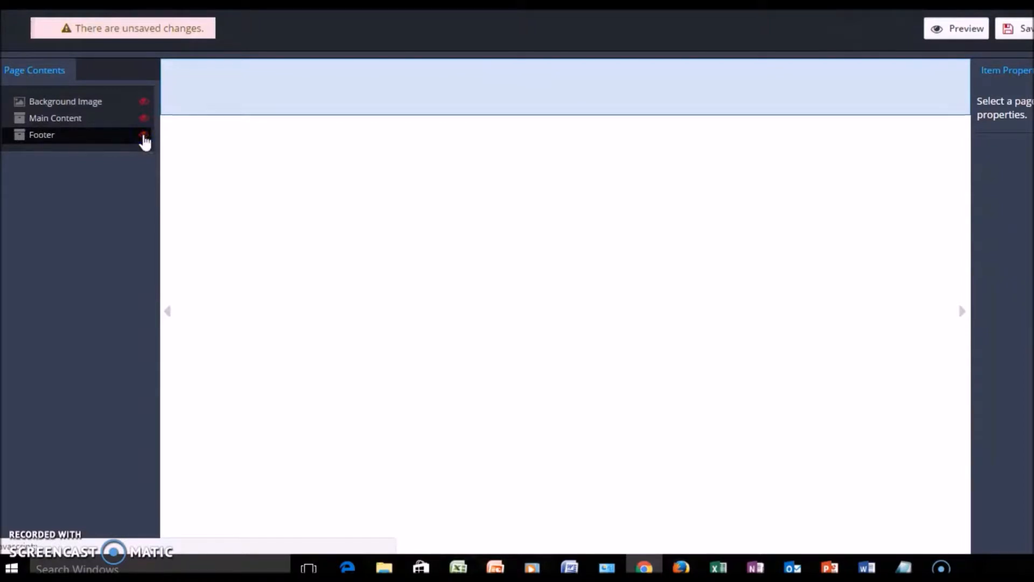
{"action": "left_click", "coordinate": [144, 135]}
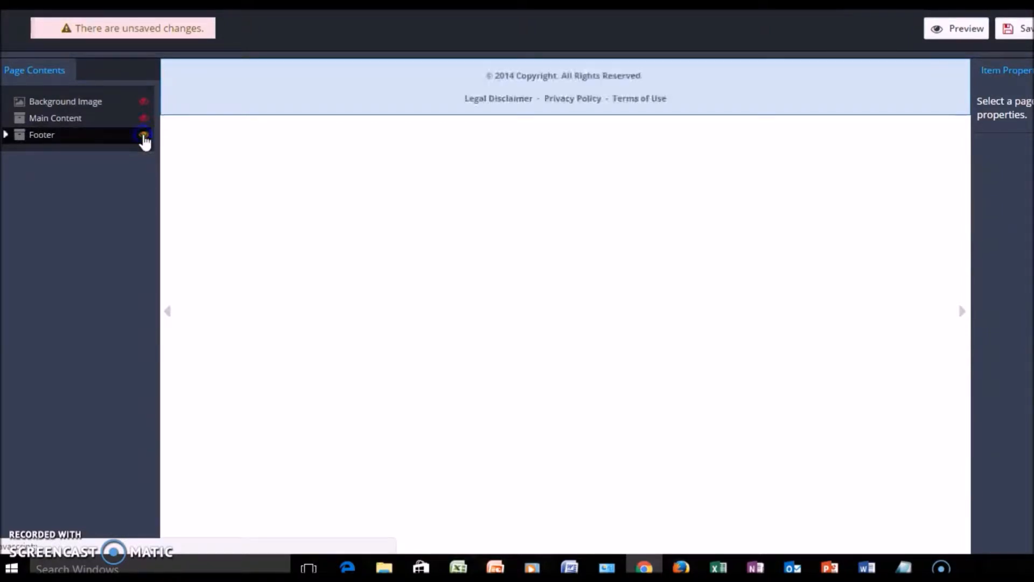
{"action": "left_click", "coordinate": [144, 119]}
{"action": "left_click", "coordinate": [144, 102]}
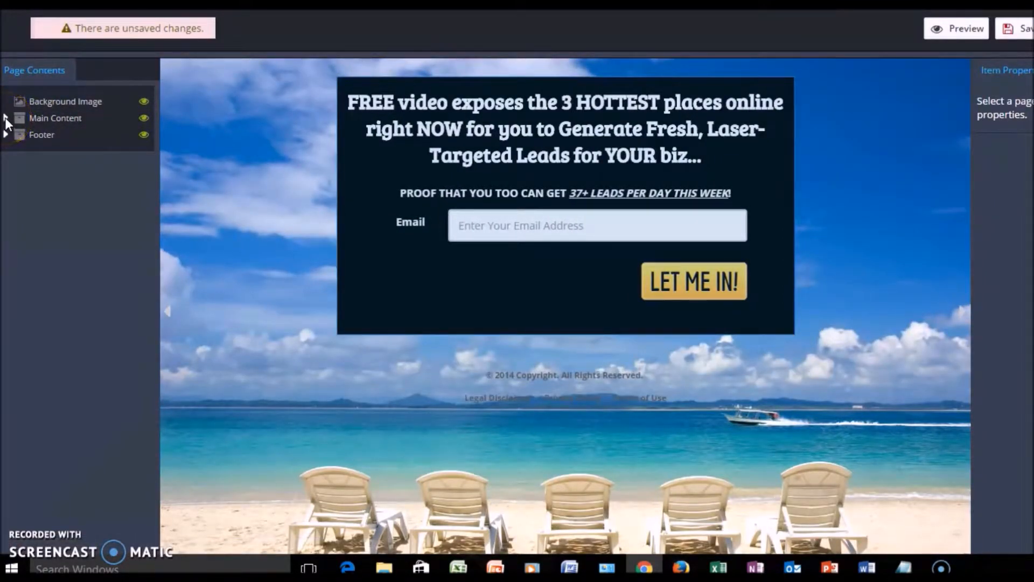
Expand the Main Content and Footer groups and examine which page element each nested item corresponds to.
{"action": "left_click", "coordinate": [6, 118]}
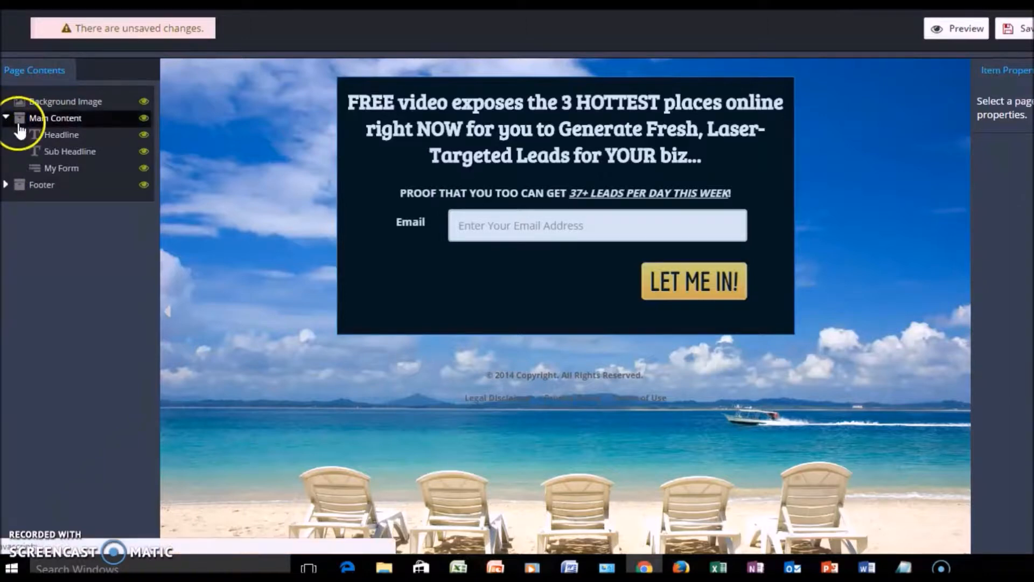
{"action": "left_click", "coordinate": [27, 134]}
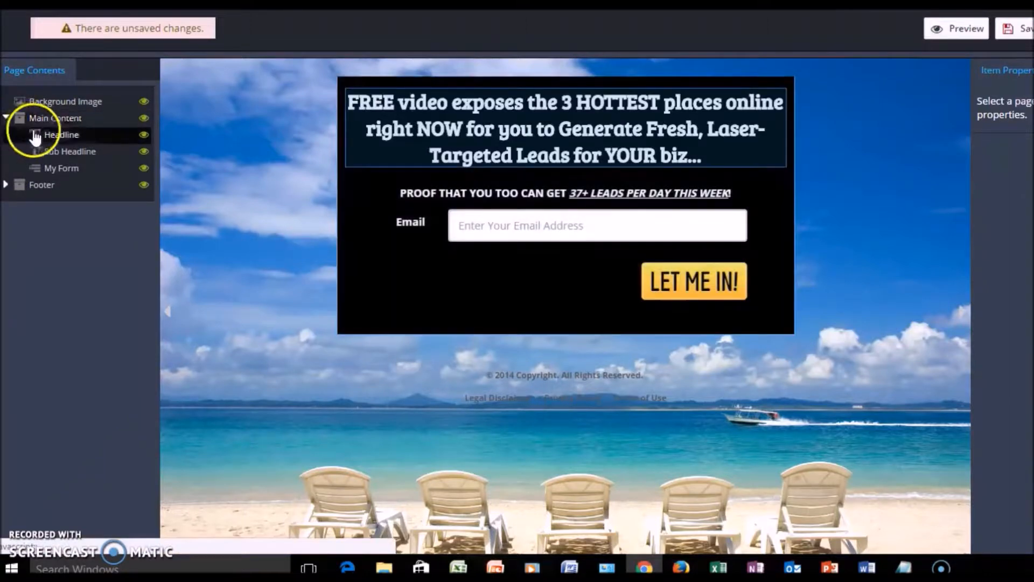
{"action": "left_click", "coordinate": [79, 153]}
{"action": "left_click", "coordinate": [75, 167]}
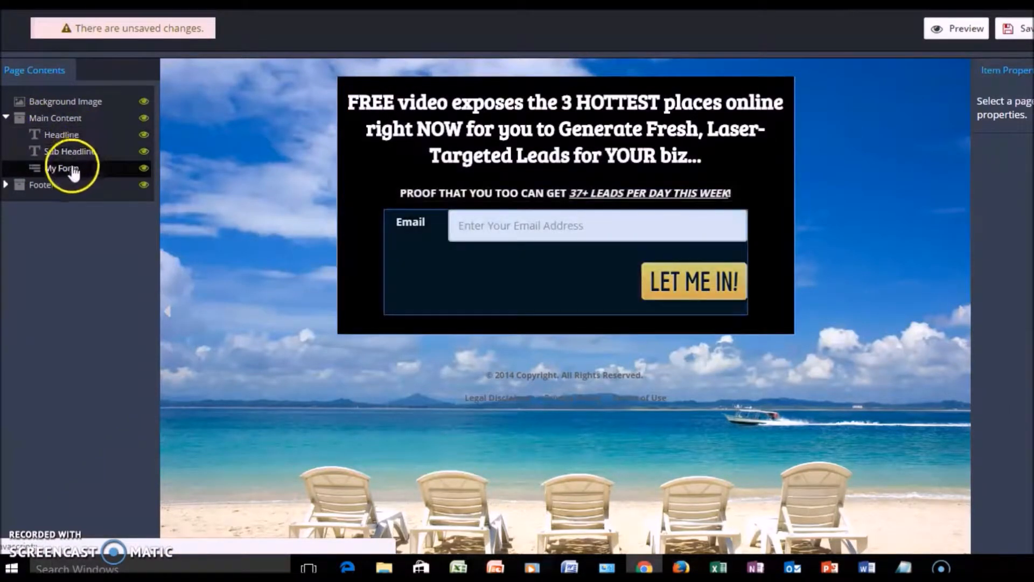
{"action": "left_click", "coordinate": [30, 185]}
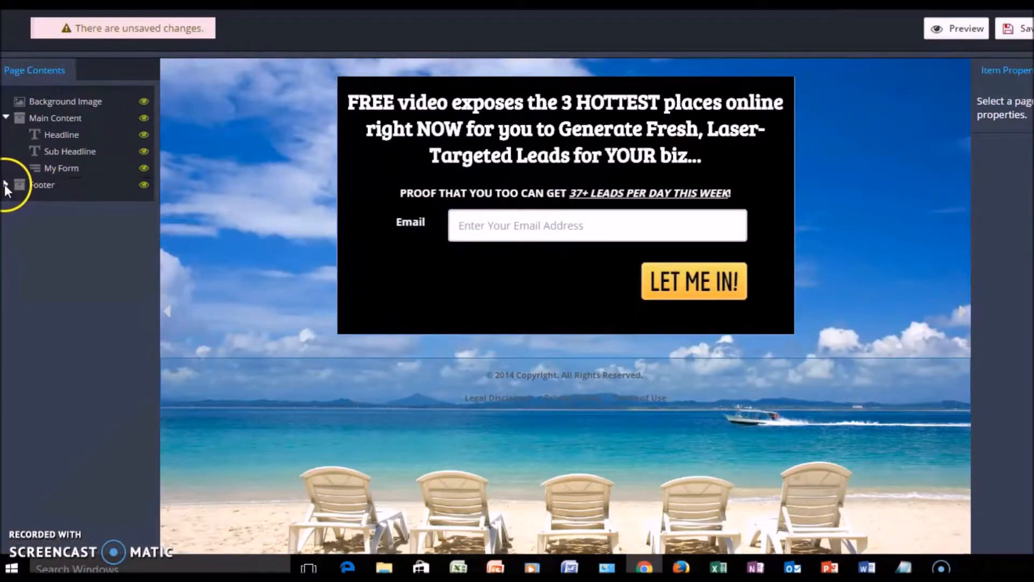
{"action": "left_click", "coordinate": [6, 184]}
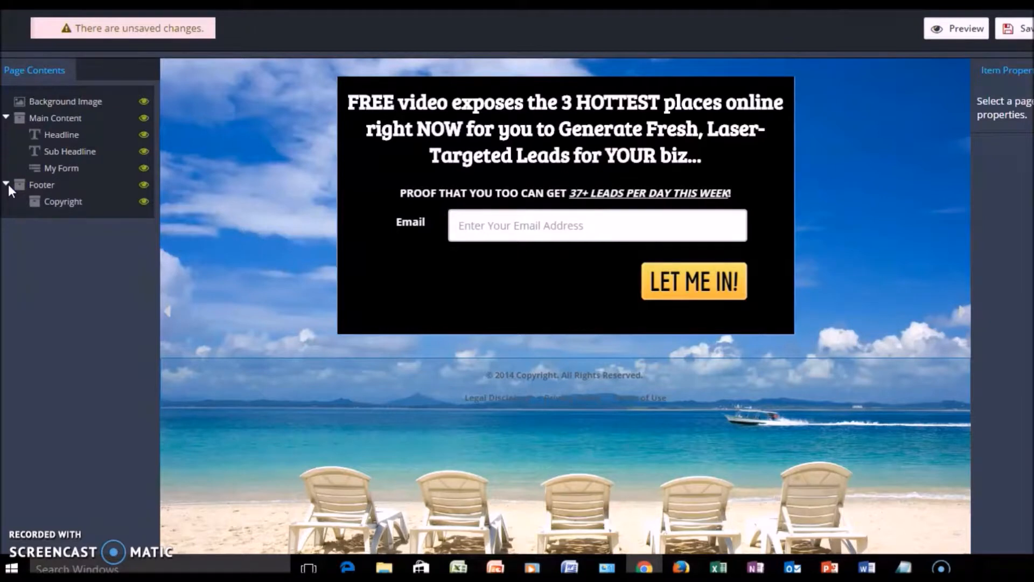
{"action": "left_click", "coordinate": [19, 184]}
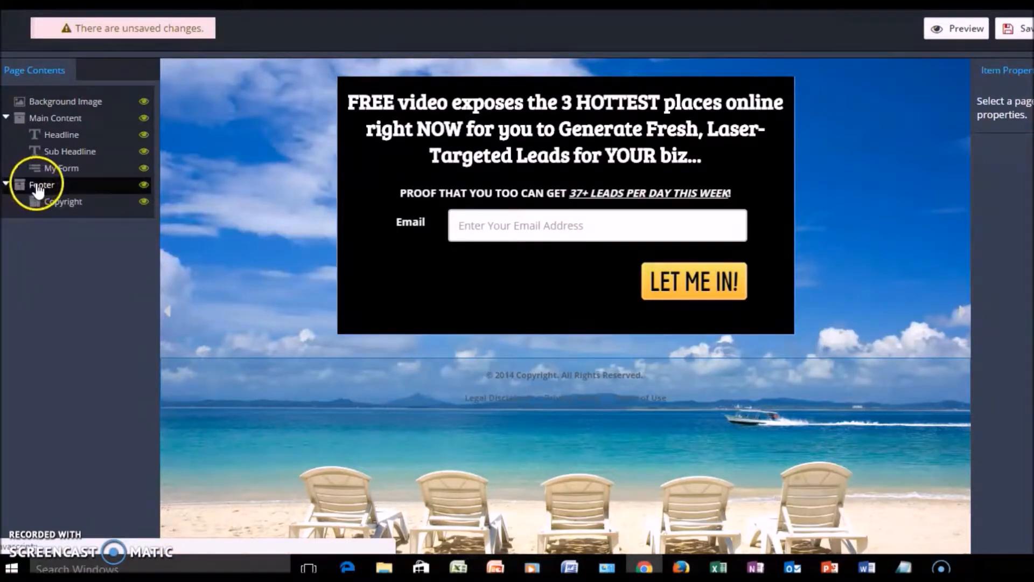
{"action": "left_click", "coordinate": [53, 203]}
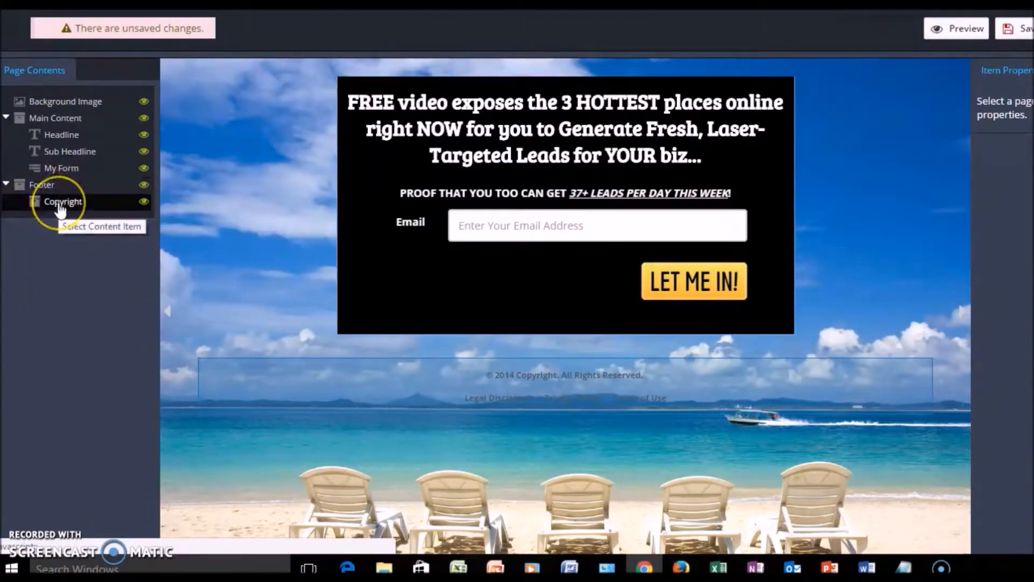
{"action": "left_click_drag", "start_coordinate": [59, 208], "coordinate": [733, 144]}
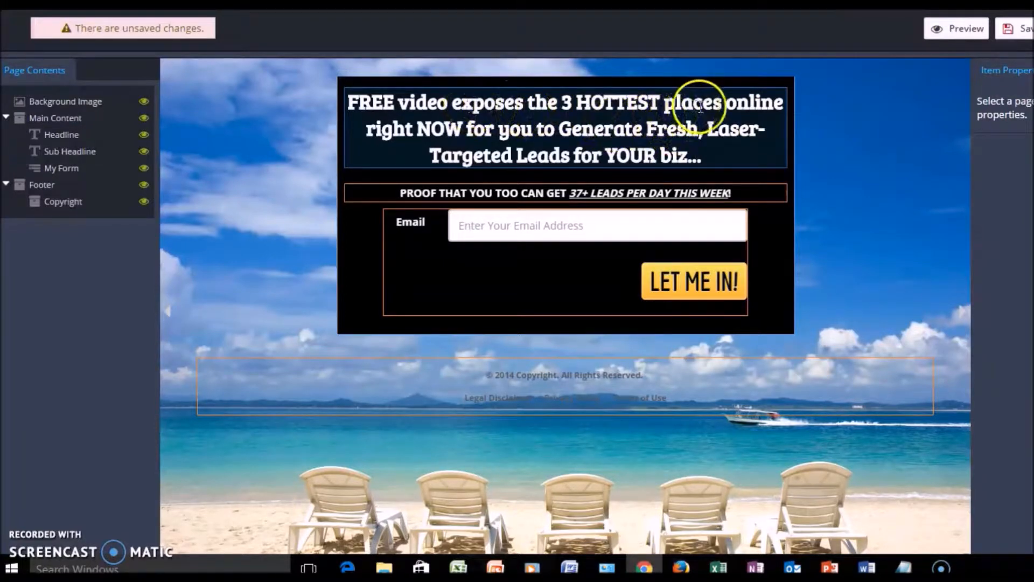
Replace "online" with "on Facebook" in the first line of the headline.
{"action": "left_click", "coordinate": [781, 103]}
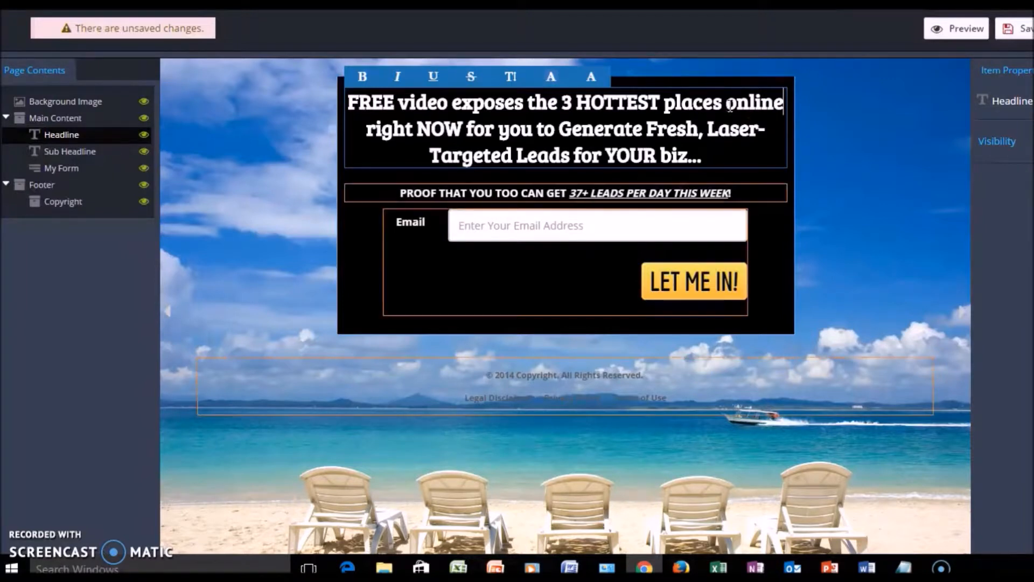
{"action": "left_click", "coordinate": [780, 110]}
{"action": "key", "text": "BackSpace"}
{"action": "key", "text": "BackSpace"}
{"action": "key", "text": "BackSpace"}
{"action": "key", "text": "BackSpace"}
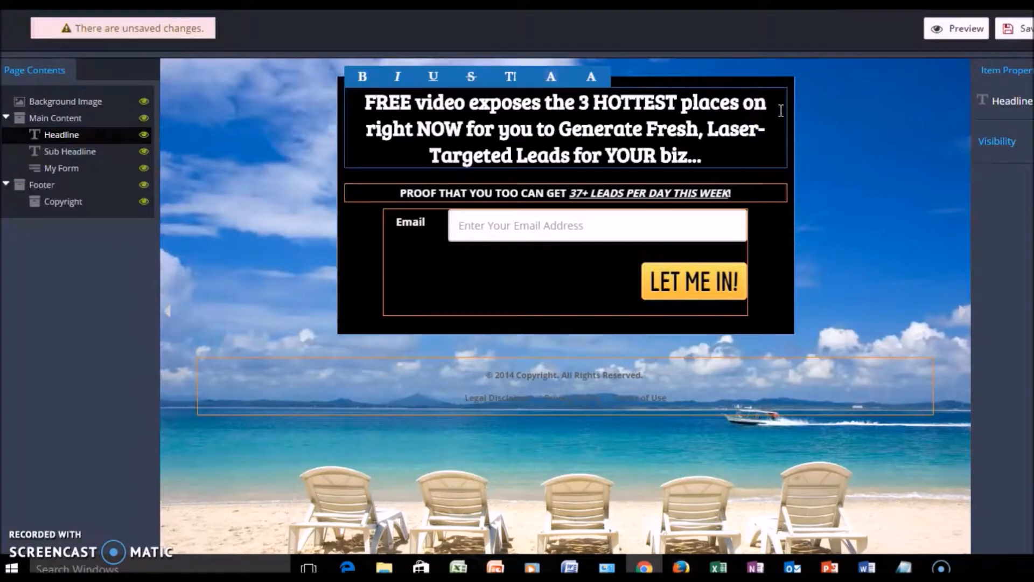
{"action": "type", "text": "Facebo"}
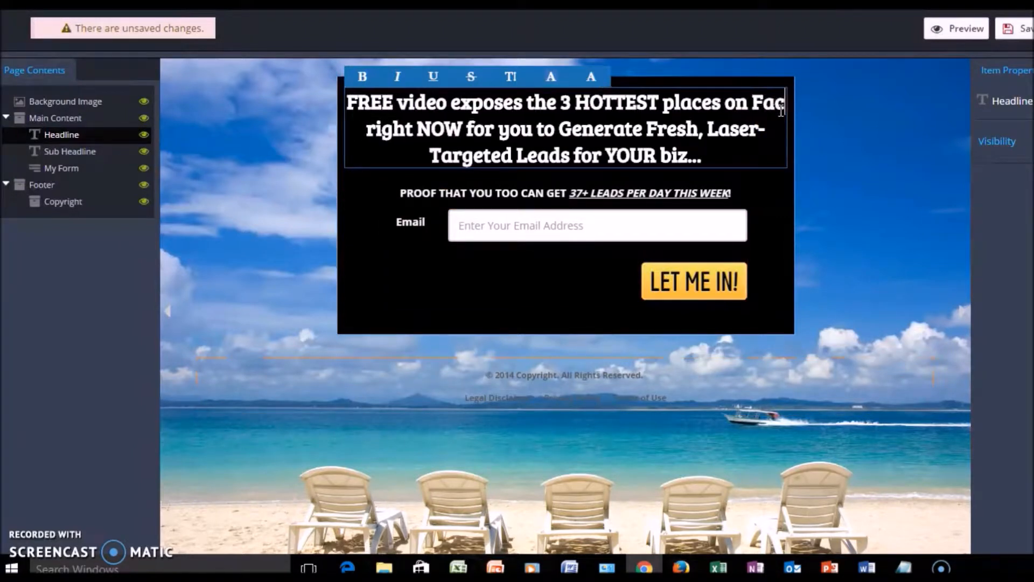
{"action": "type", "text": "ok"}
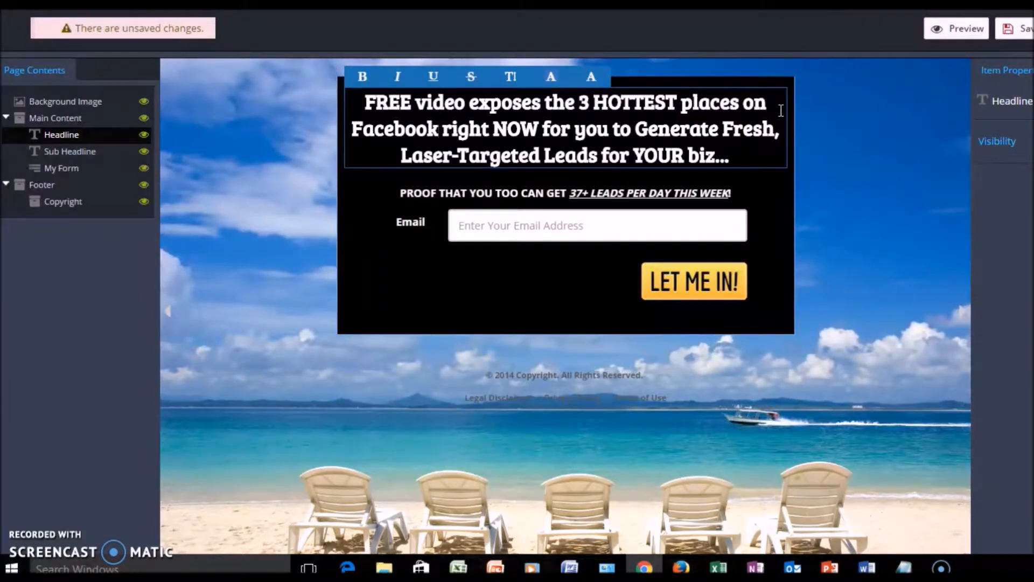
Remove the words "right NOW" from the headline so that "for you to Generate" follows "Facebook".
{"action": "left_click", "coordinate": [540, 128]}
{"action": "key", "text": "BackSpace"}
{"action": "key", "text": "BackSpace"}
{"action": "key", "text": "BackSpace"}
{"action": "key", "text": "BackSpace"}
{"action": "key", "text": "BackSpace"}
{"action": "key", "text": "BackSpace"}
{"action": "key", "text": "BackSpace"}
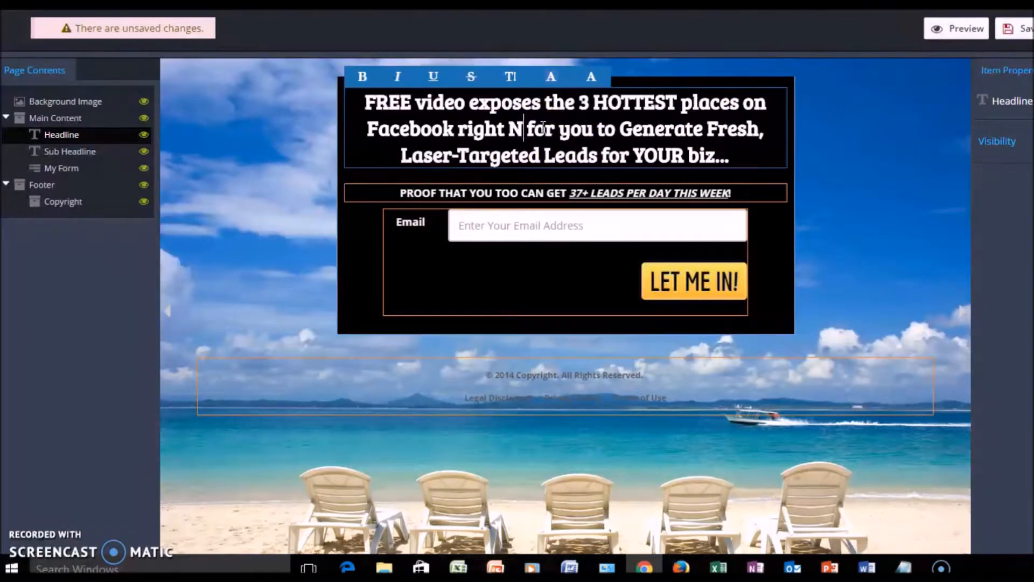
{"action": "key", "text": "BackSpace"}
{"action": "key", "text": "BackSpace"}
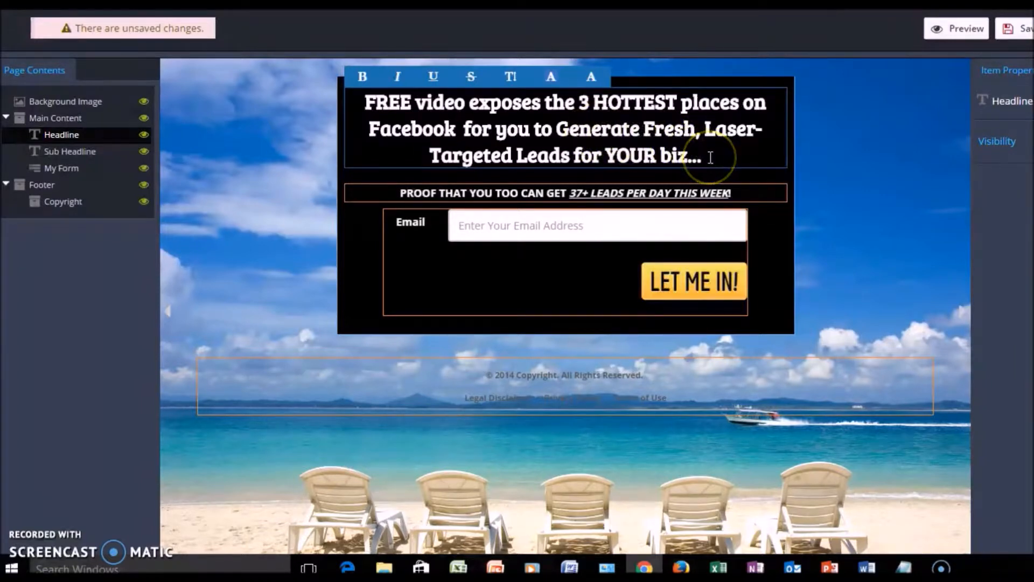
Try bold, italic, underline and strikethrough formatting on the entire headline text.
{"action": "left_click_drag", "start_coordinate": [711, 158], "coordinate": [374, 103]}
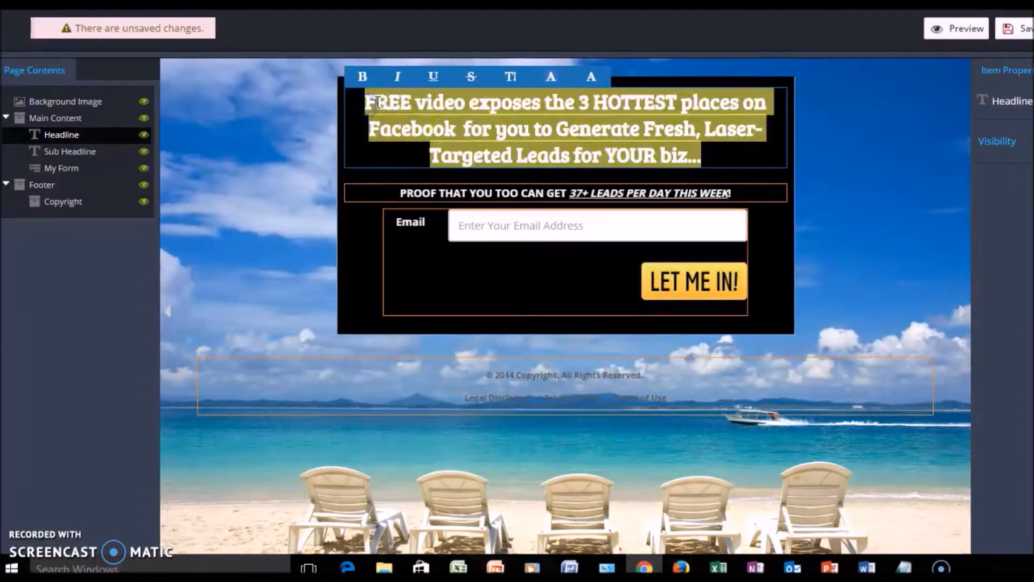
{"action": "left_click", "coordinate": [363, 77]}
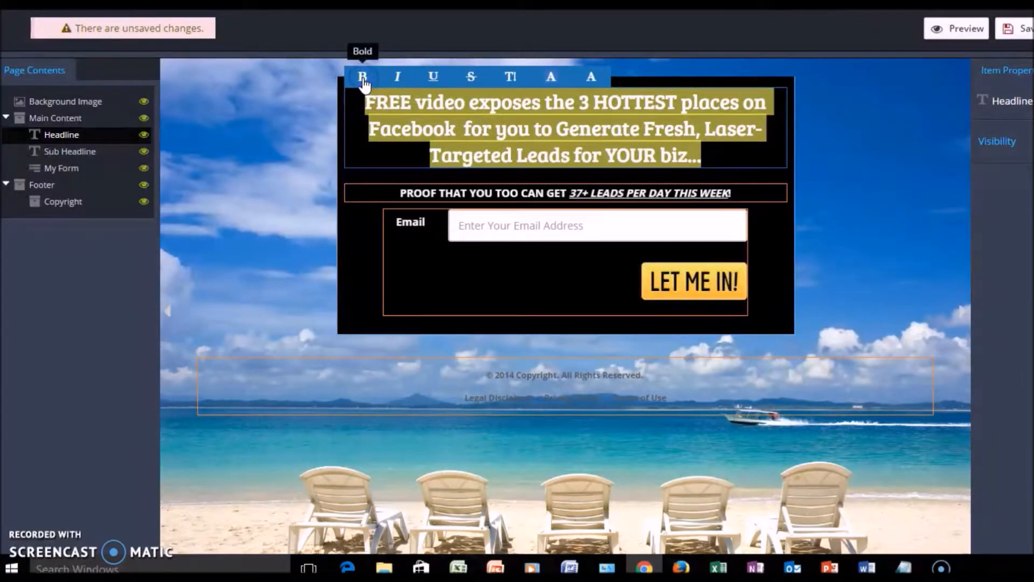
{"action": "left_click", "coordinate": [362, 77]}
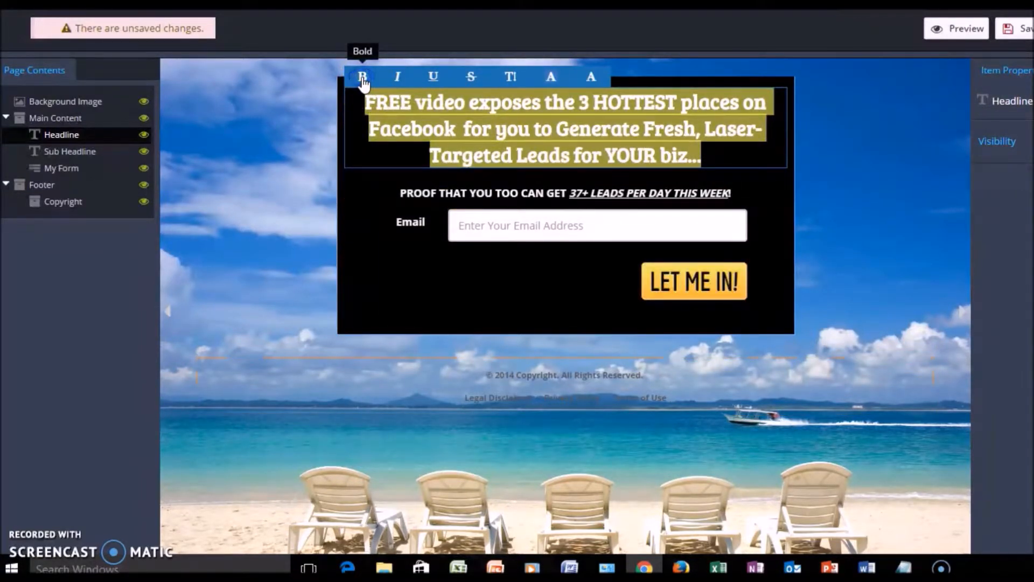
{"action": "left_click", "coordinate": [398, 78]}
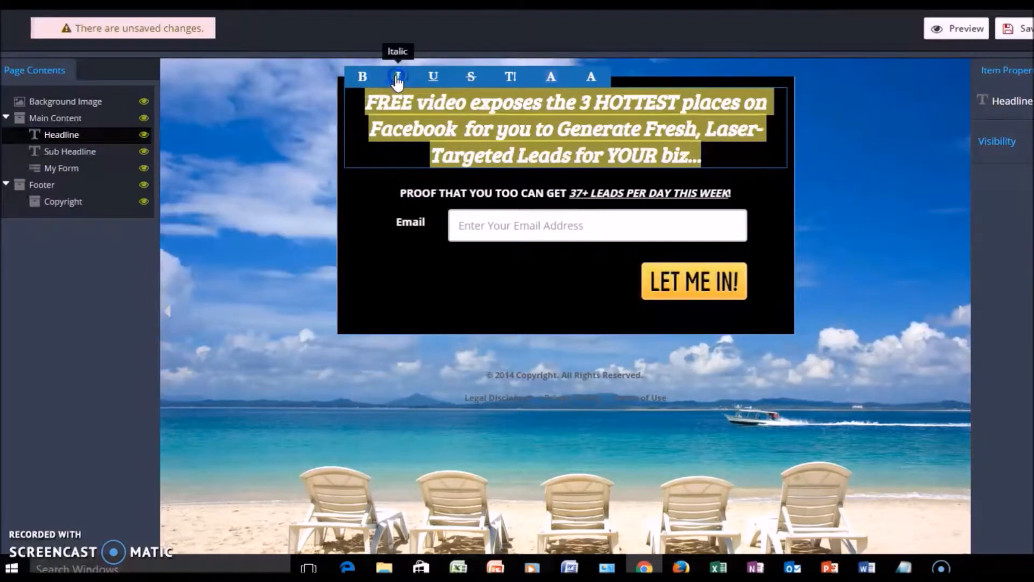
{"action": "left_click", "coordinate": [398, 78]}
{"action": "left_click", "coordinate": [432, 77]}
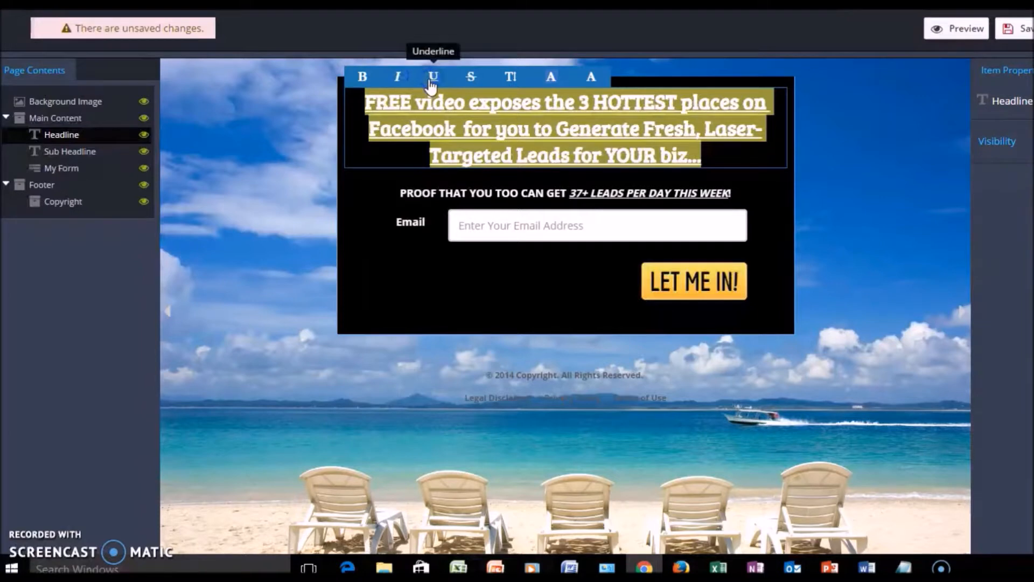
{"action": "left_click", "coordinate": [471, 78]}
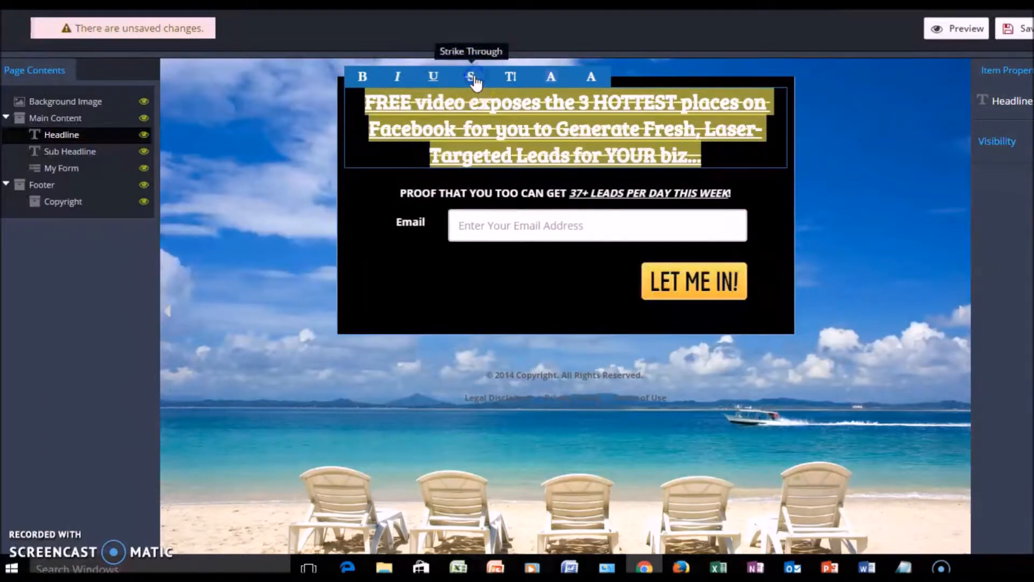
Try different font sizes on the selected headline, including Small and Extra Large, and set it to Huge.
{"action": "left_click", "coordinate": [512, 80]}
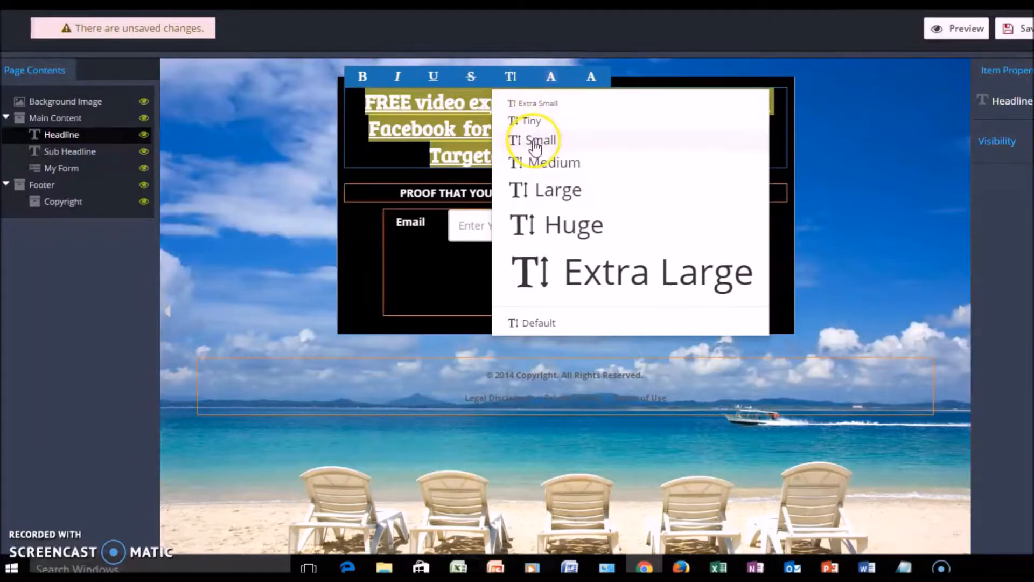
{"action": "left_click", "coordinate": [536, 141]}
{"action": "left_click", "coordinate": [515, 77]}
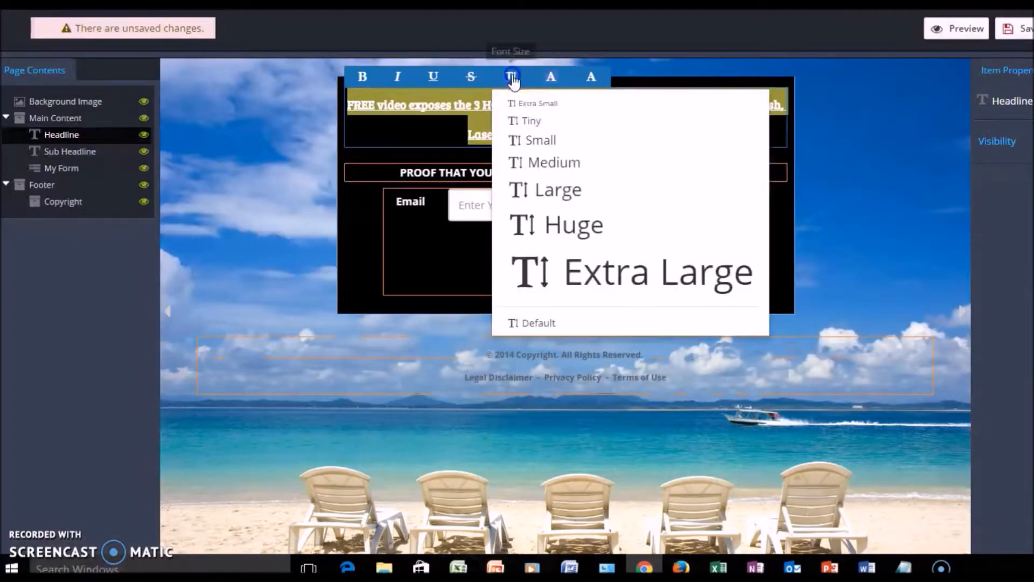
{"action": "left_click", "coordinate": [549, 240]}
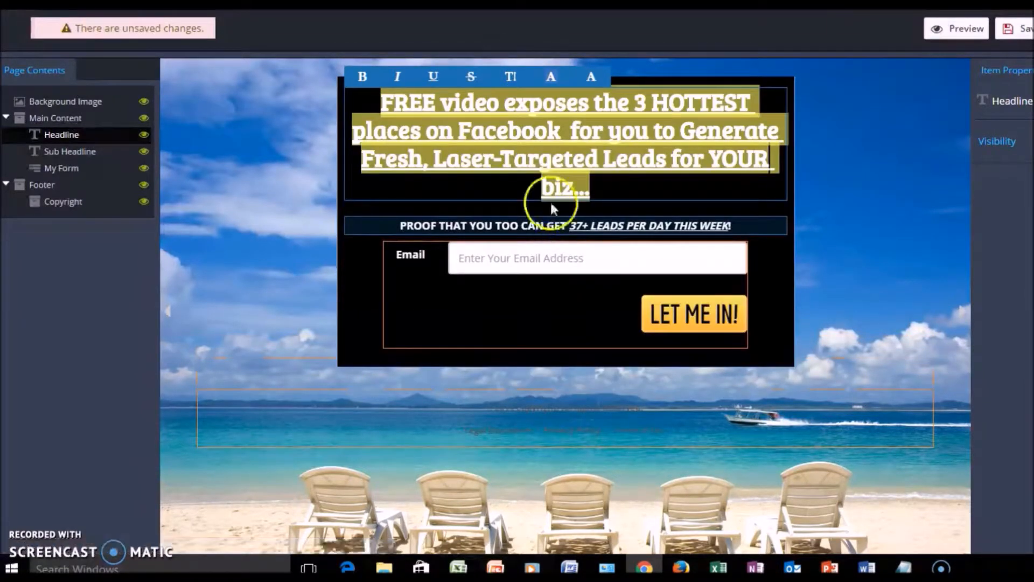
{"action": "left_click", "coordinate": [511, 76]}
{"action": "left_click", "coordinate": [575, 276]}
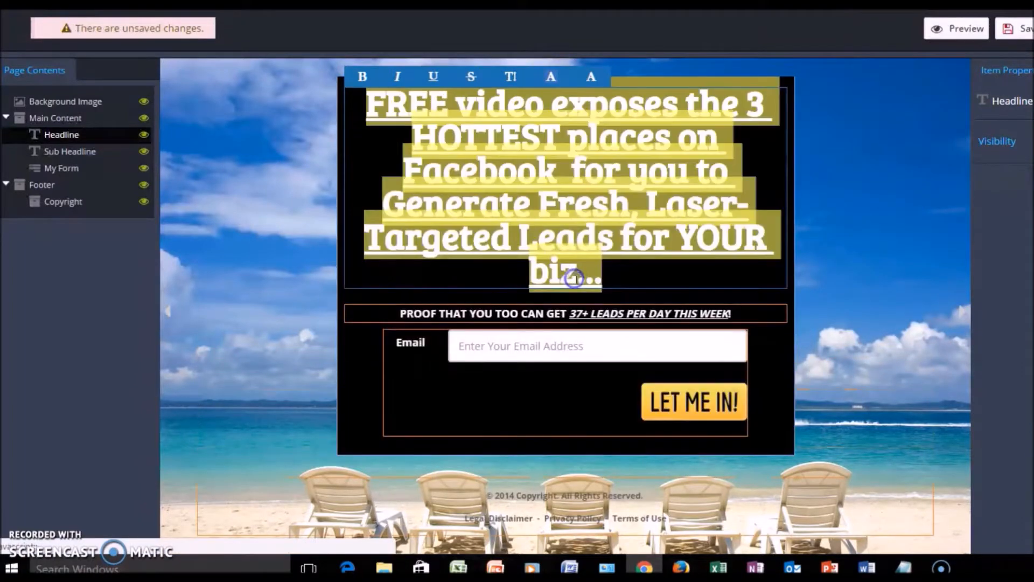
{"action": "left_click", "coordinate": [511, 77]}
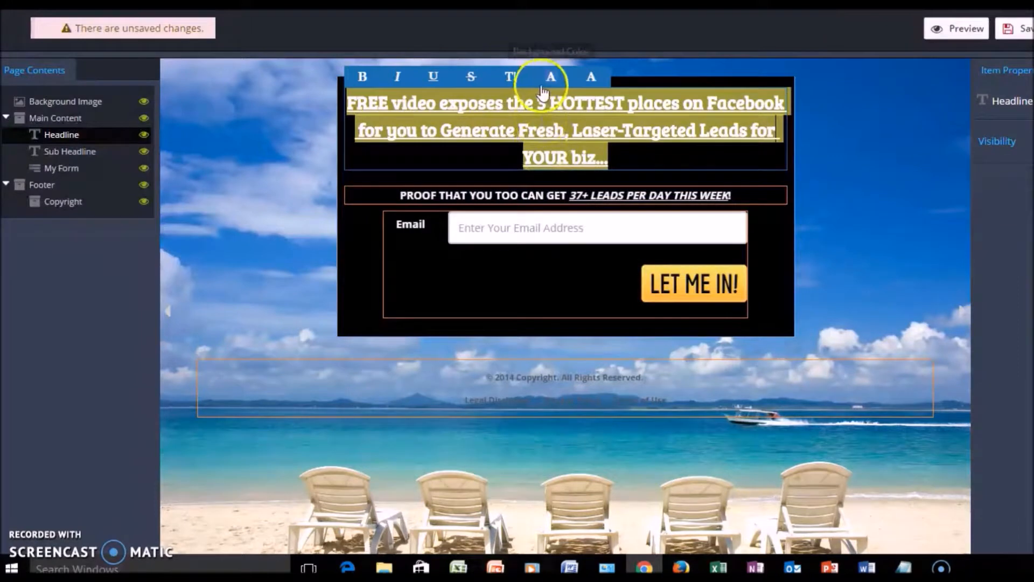
{"action": "left_click", "coordinate": [510, 77]}
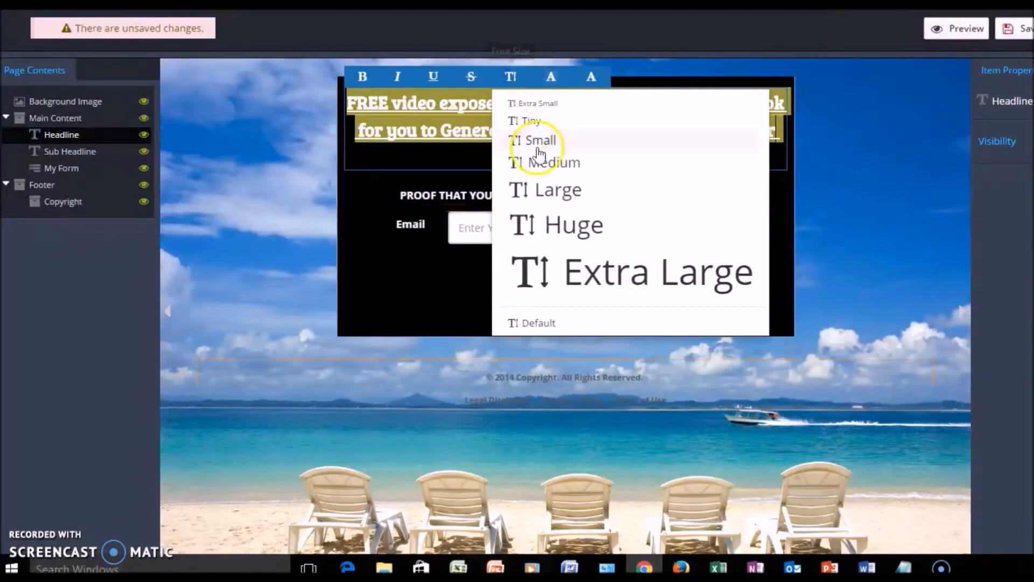
{"action": "left_click", "coordinate": [556, 223]}
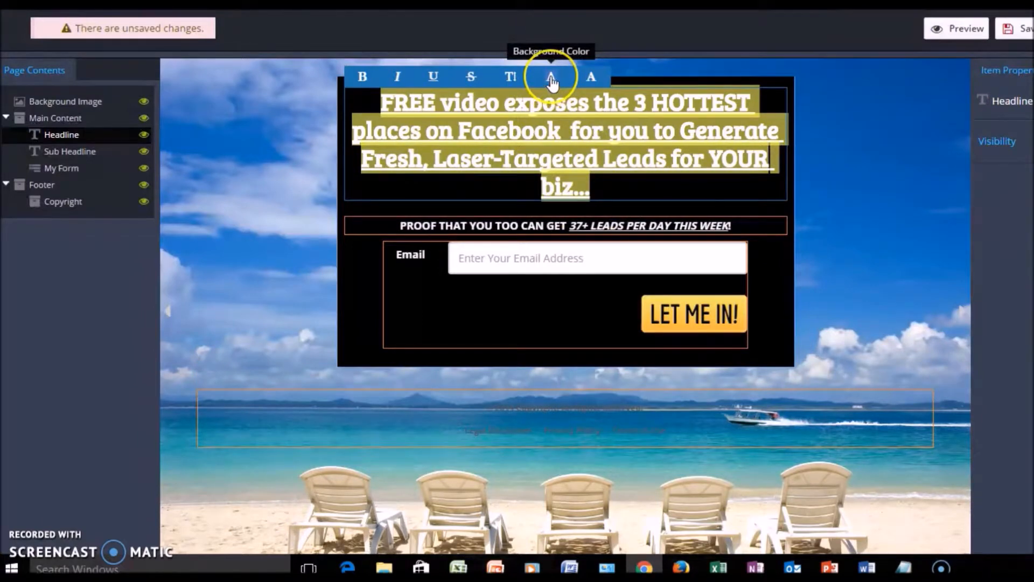
Change the headline's text color to light orange.
{"action": "left_click", "coordinate": [591, 78]}
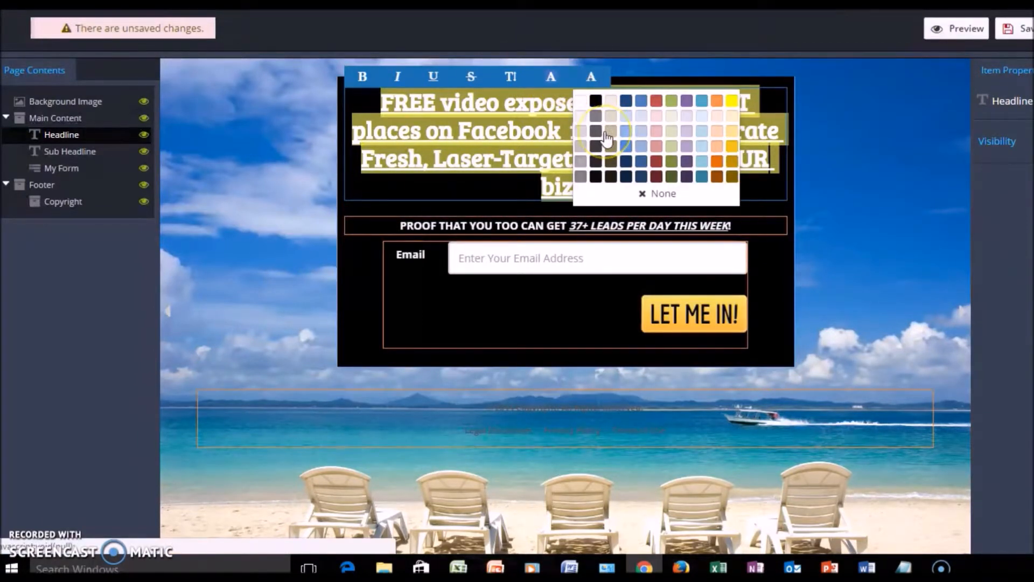
{"action": "left_click", "coordinate": [716, 153]}
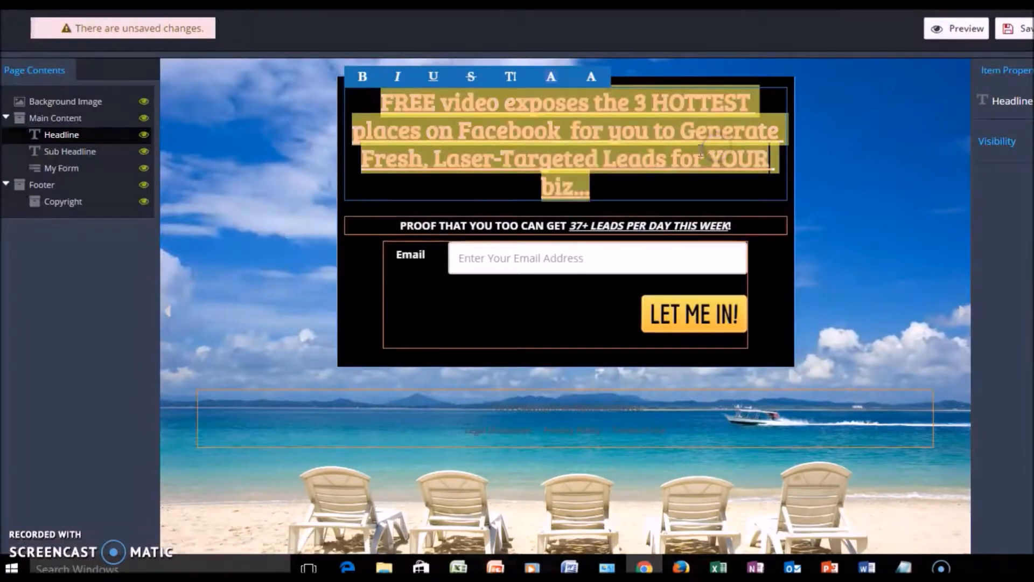
{"action": "left_click", "coordinate": [702, 185]}
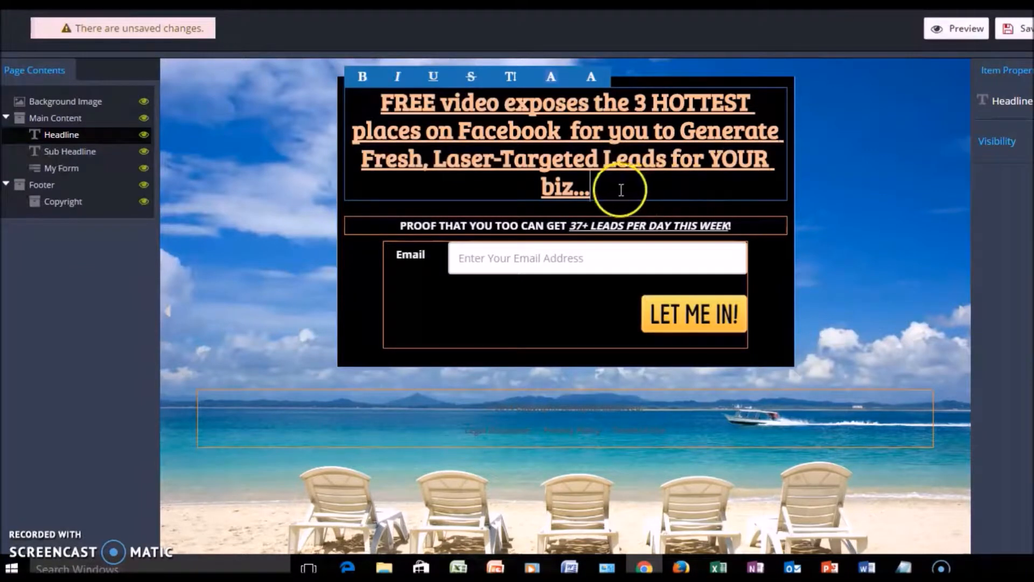
Remove the underline from the entire headline text.
{"action": "left_click_drag", "start_coordinate": [619, 184], "coordinate": [388, 106]}
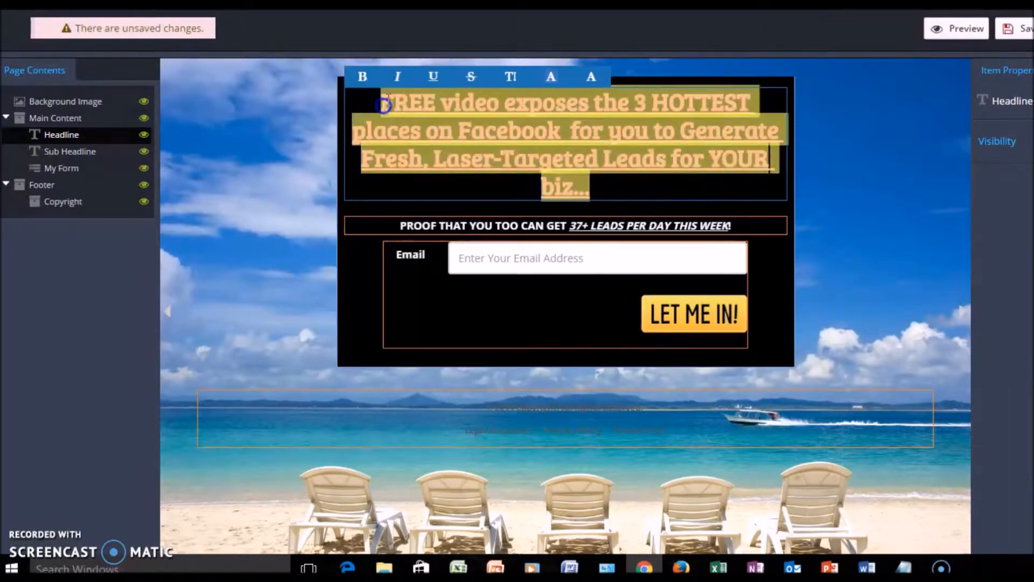
{"action": "left_click", "coordinate": [435, 79]}
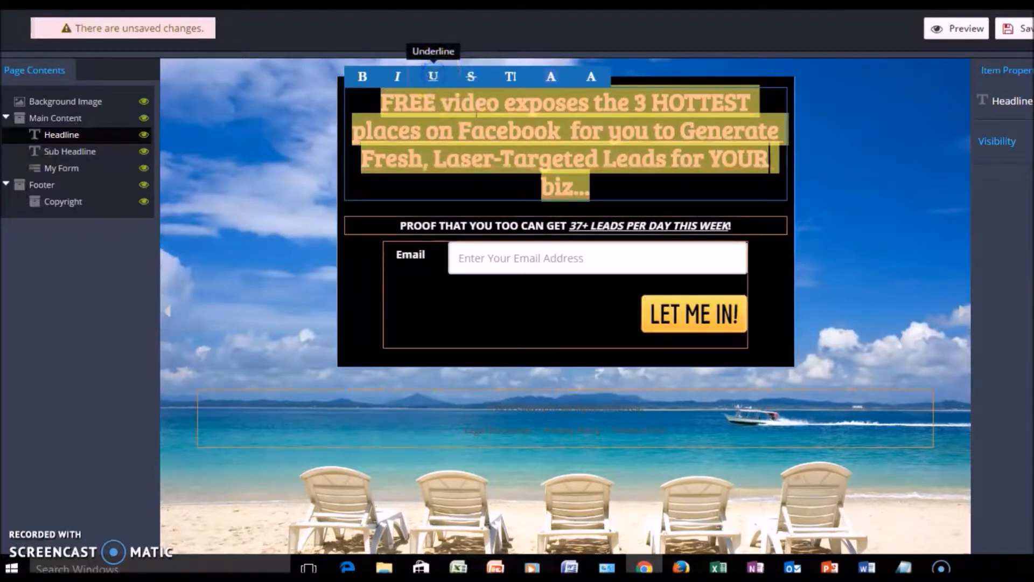
{"action": "left_click", "coordinate": [642, 191]}
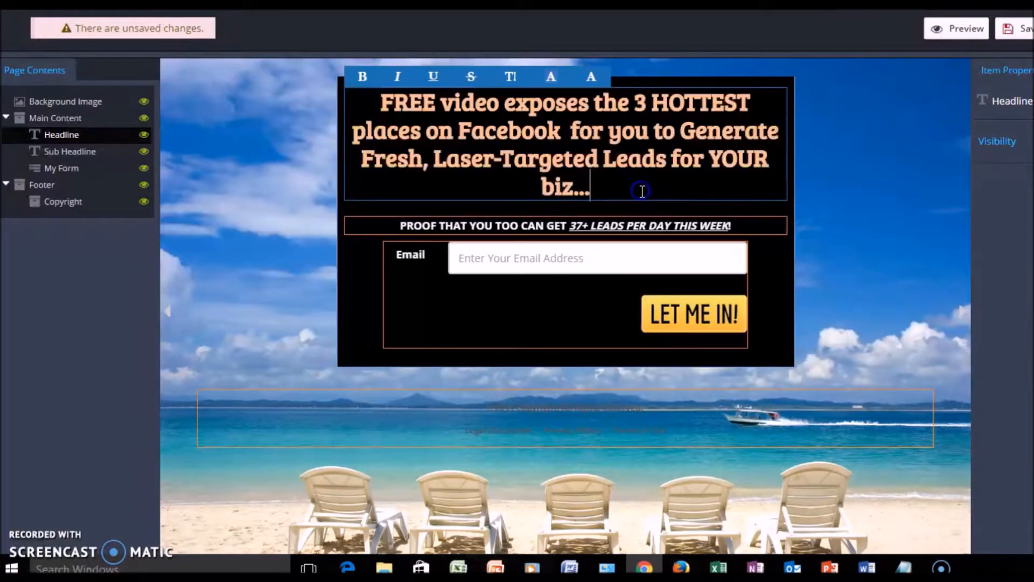
{"action": "left_click", "coordinate": [671, 191]}
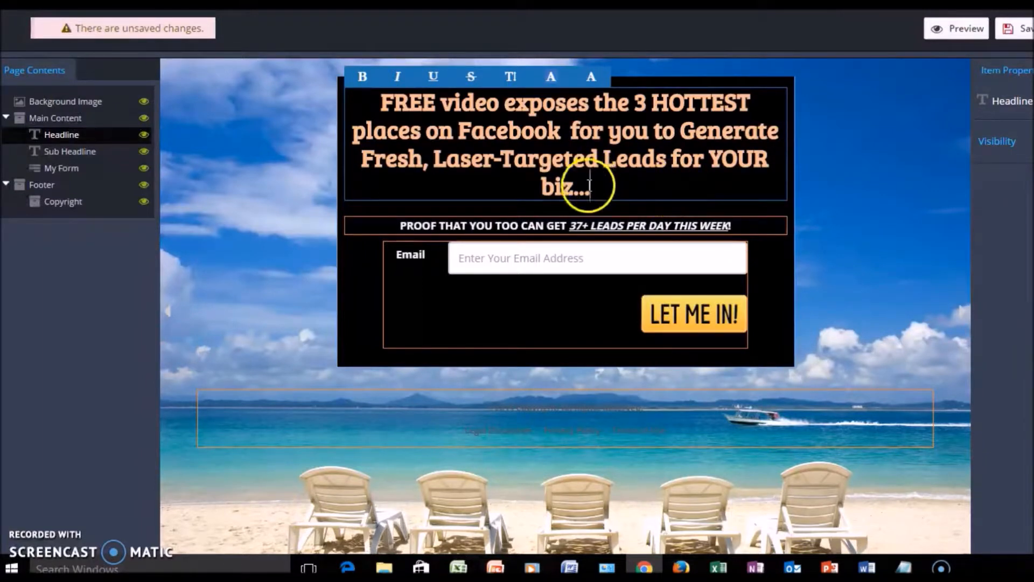
Replace the exclamation mark at the end of the sub headline with "using facebook".
{"action": "left_click", "coordinate": [737, 226]}
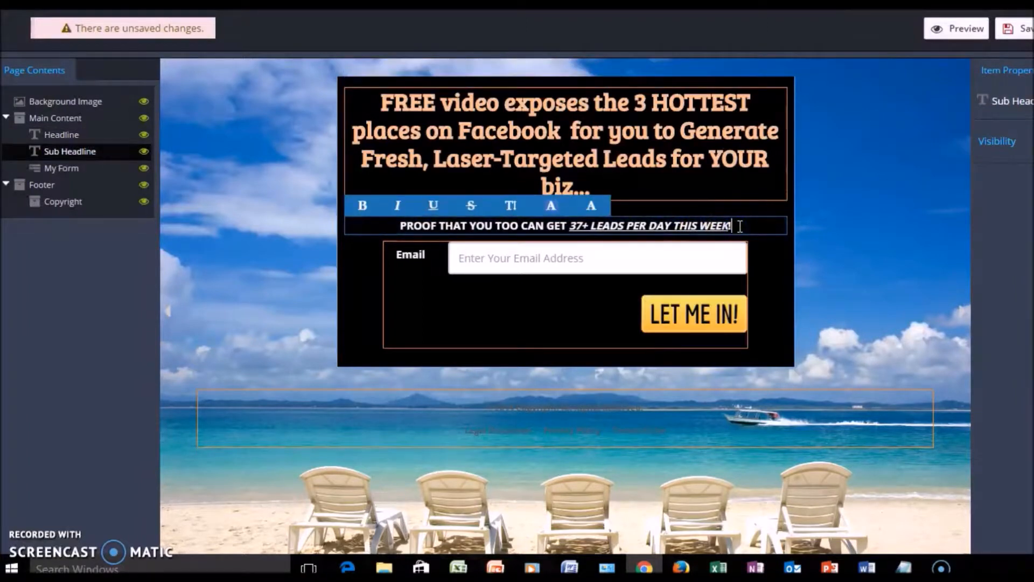
{"action": "left_click_drag", "start_coordinate": [732, 226], "coordinate": [402, 229]}
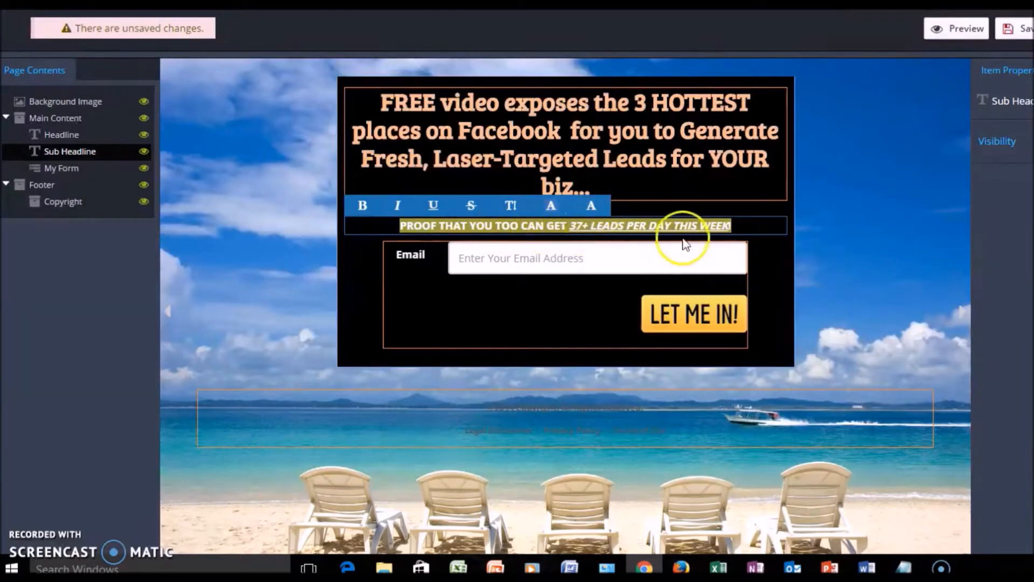
{"action": "left_click", "coordinate": [730, 225]}
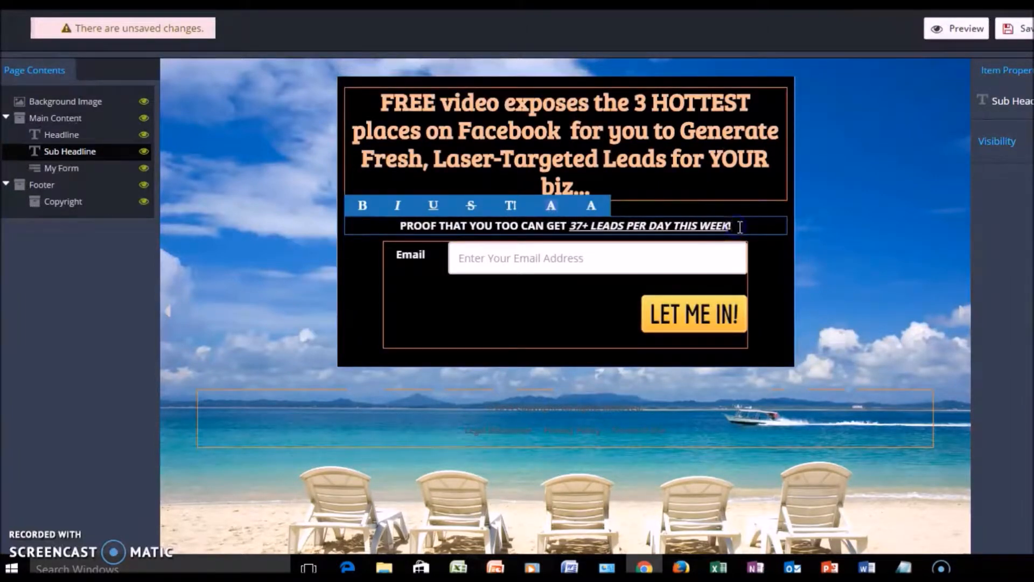
{"action": "key", "text": "BackSpace"}
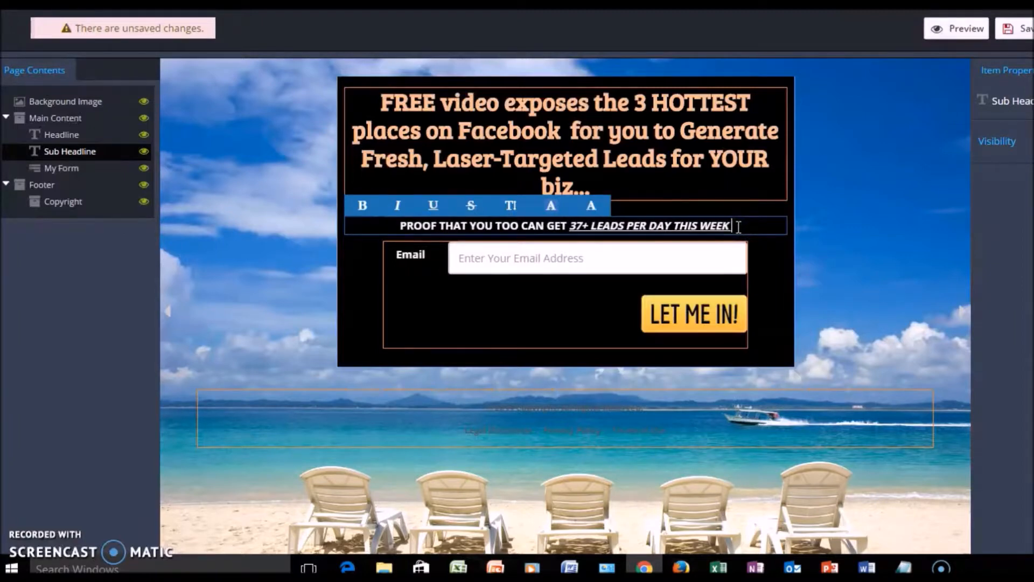
{"action": "type", "text": "using"}
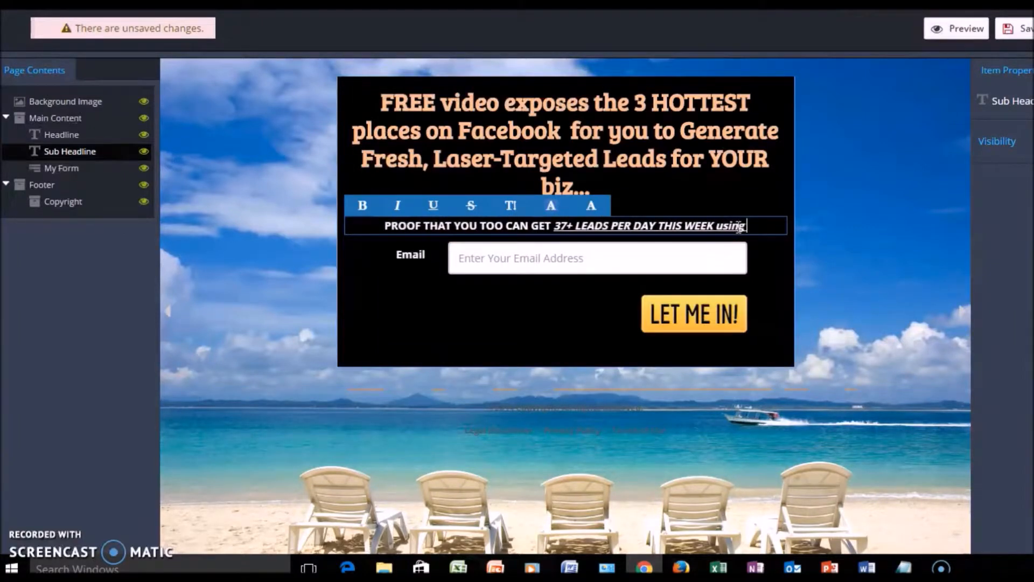
{"action": "type", "text": " facebook"}
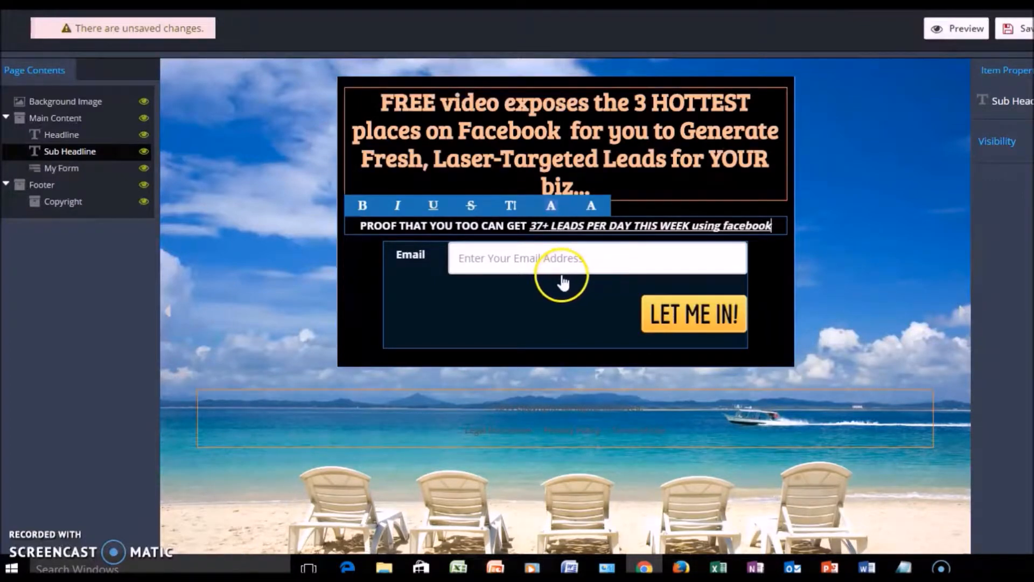
{"action": "left_click", "coordinate": [767, 263]}
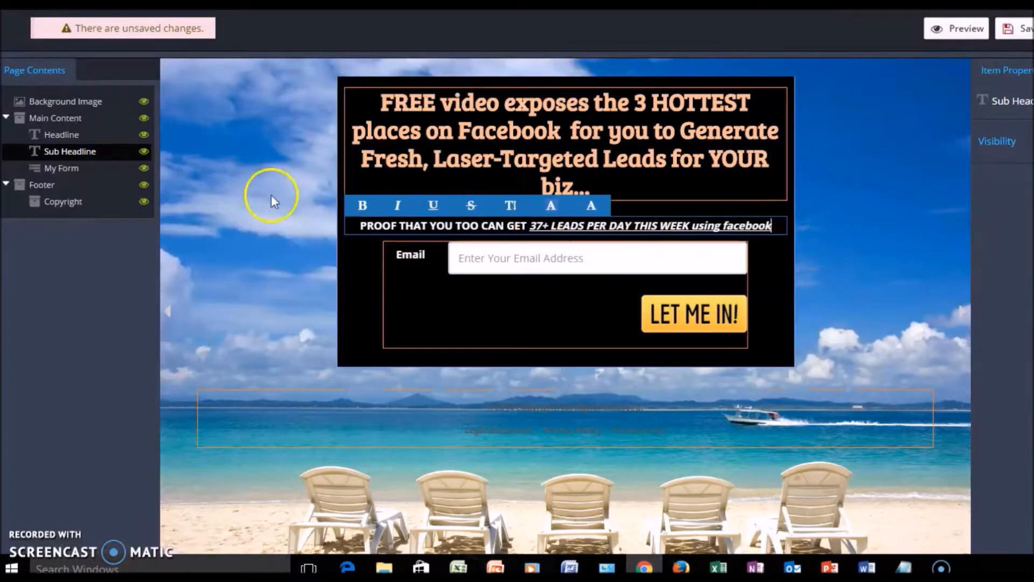
Add a Name field to My Form on the optin page.
{"action": "left_click", "coordinate": [57, 168]}
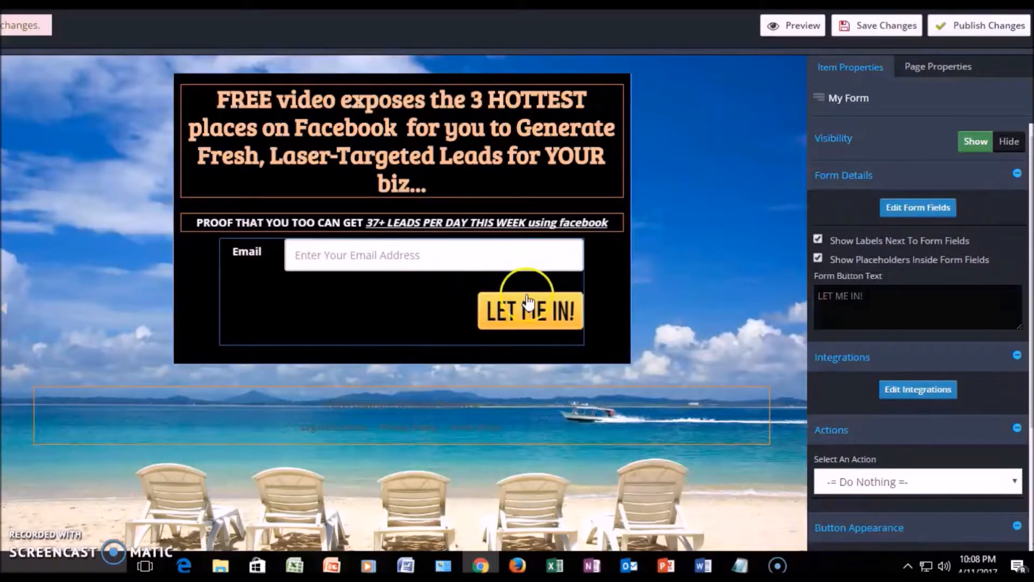
{"action": "left_click", "coordinate": [894, 316]}
{"action": "left_click", "coordinate": [893, 316]}
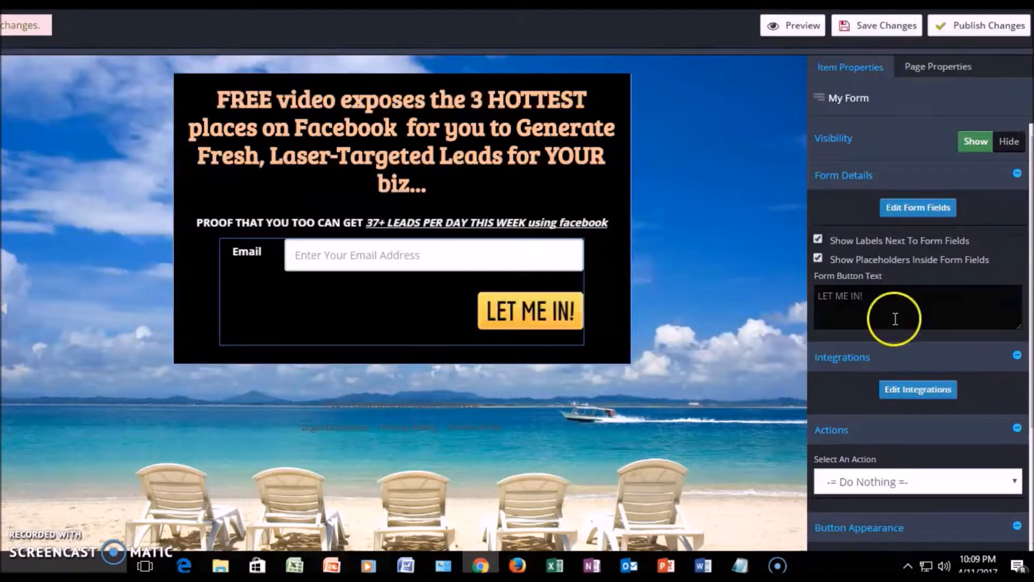
{"action": "left_click", "coordinate": [921, 329]}
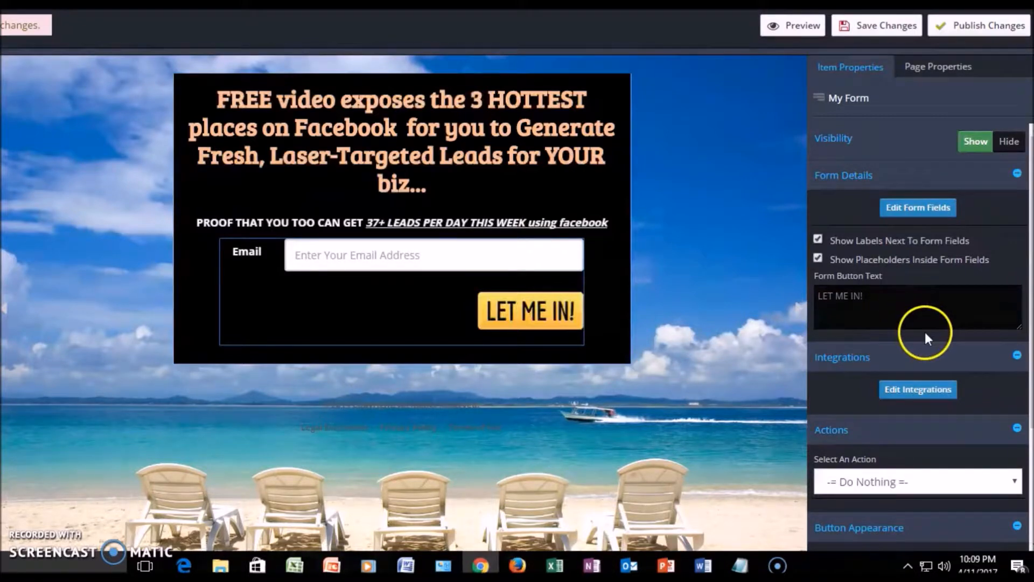
{"action": "left_click", "coordinate": [911, 212]}
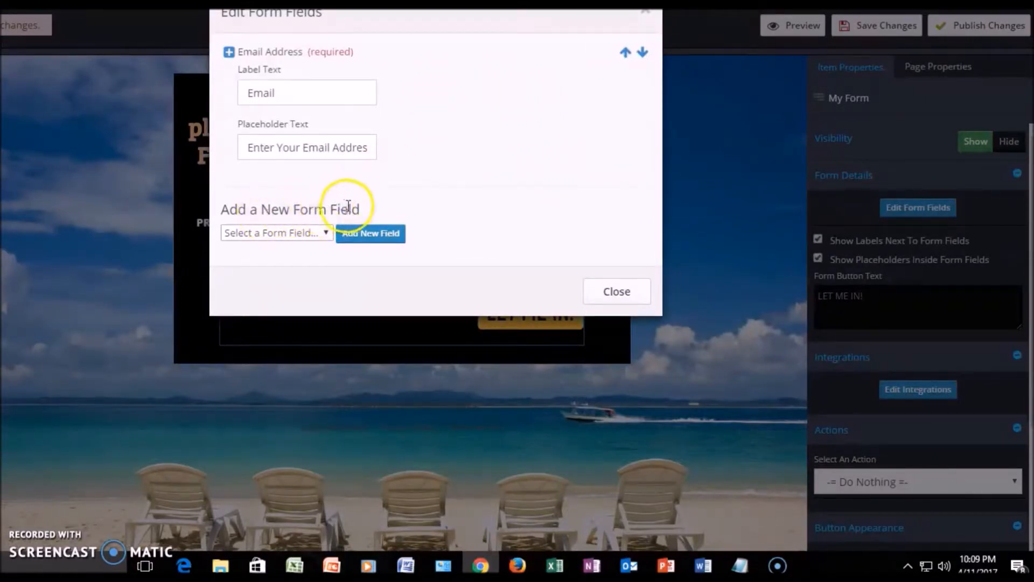
{"action": "left_click", "coordinate": [325, 234]}
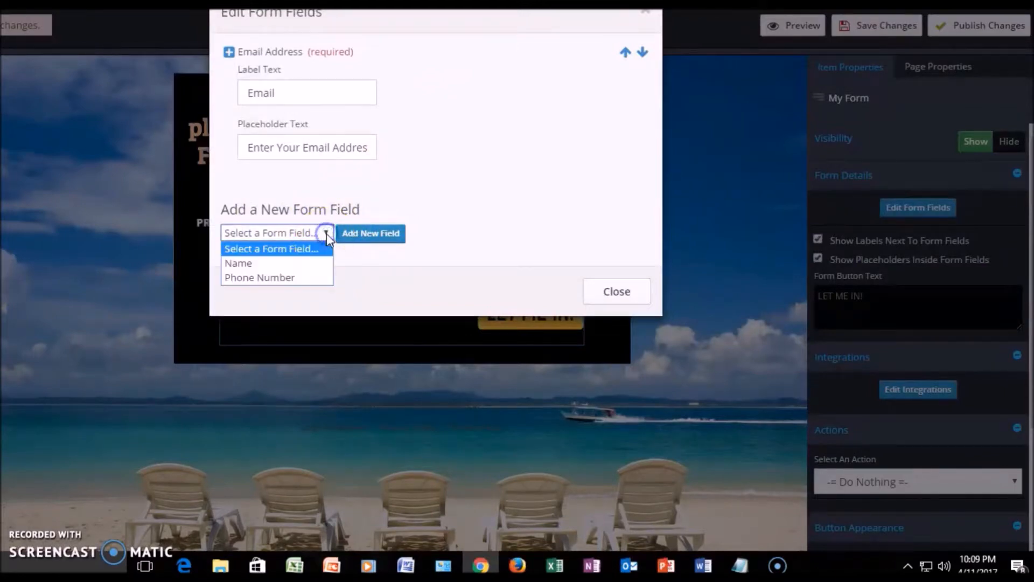
{"action": "left_click", "coordinate": [277, 264]}
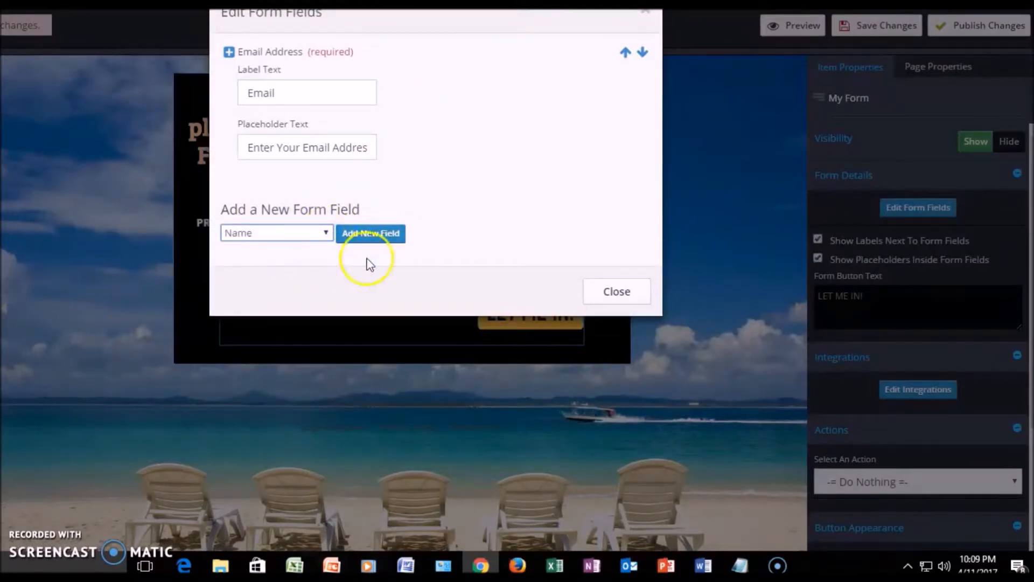
{"action": "left_click", "coordinate": [370, 234]}
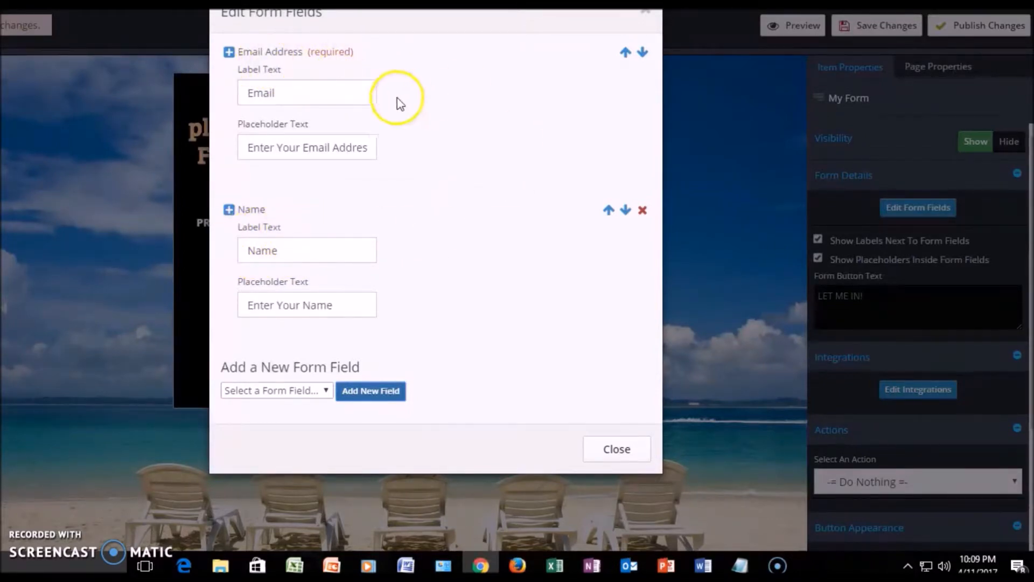
{"action": "left_click", "coordinate": [614, 458]}
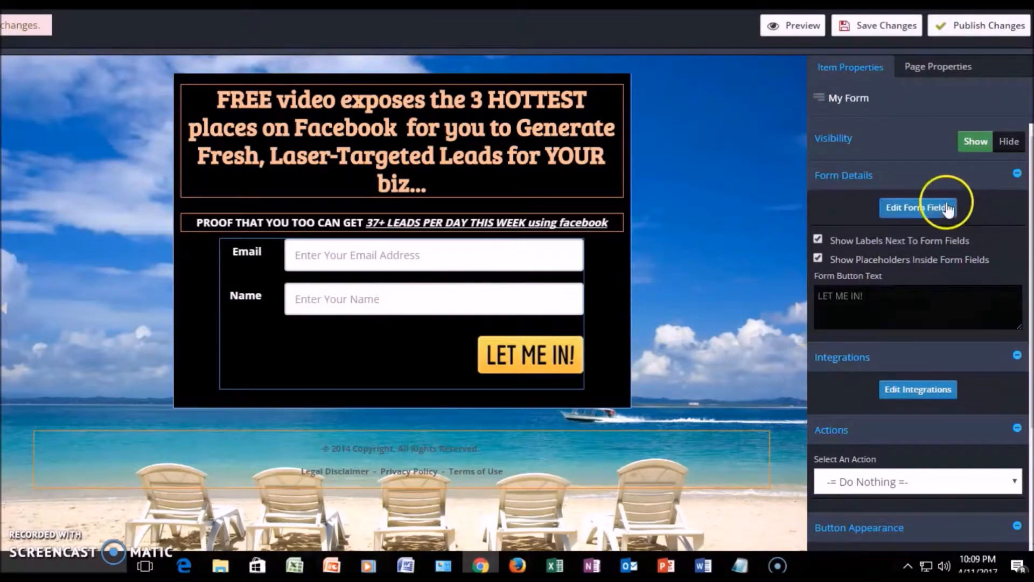
Move the form's Name field above Email Address and add a Phone Number field.
{"action": "left_click", "coordinate": [931, 209]}
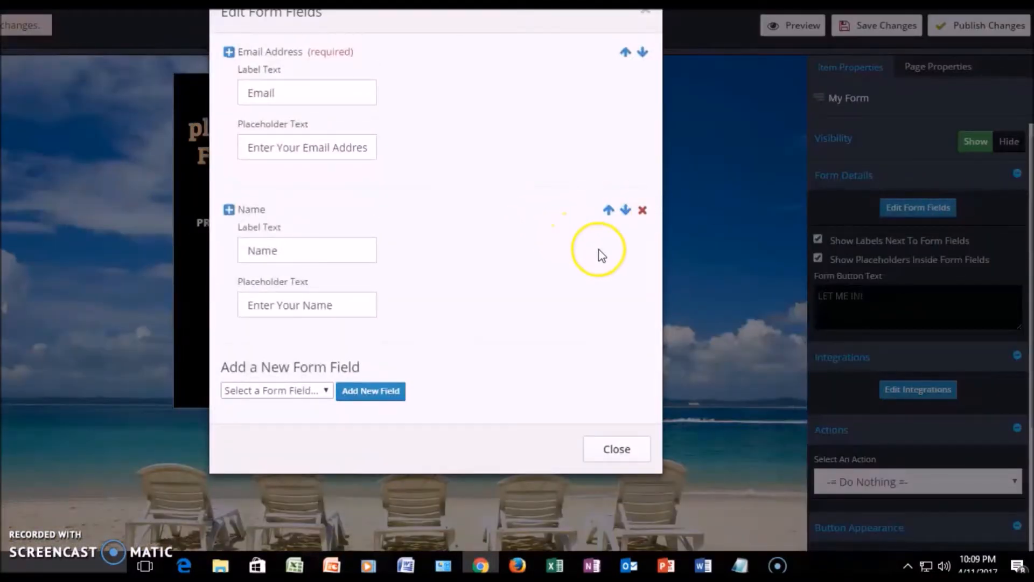
{"action": "left_click", "coordinate": [609, 211]}
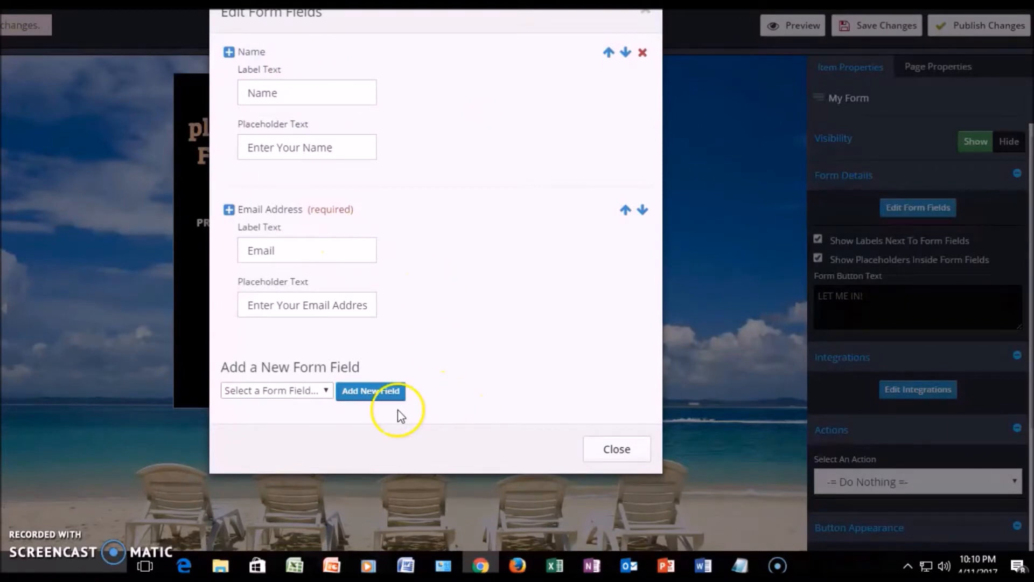
{"action": "left_click", "coordinate": [375, 395]}
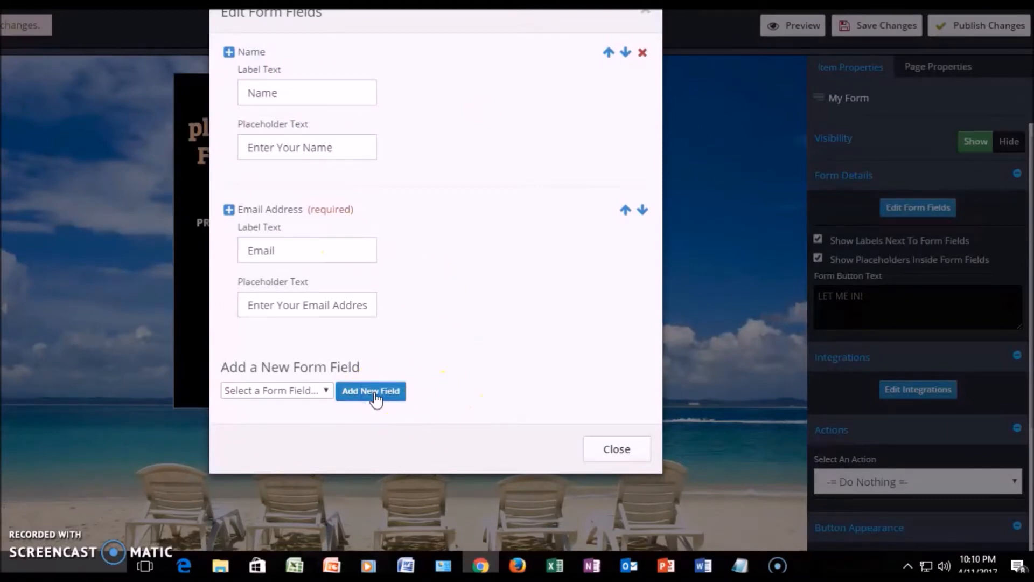
{"action": "left_click", "coordinate": [325, 391]}
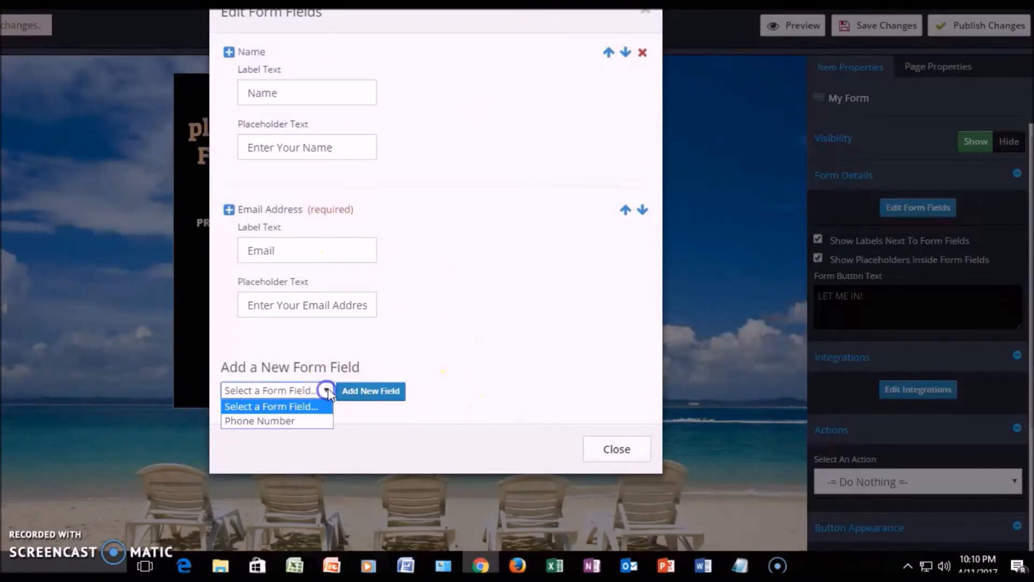
{"action": "left_click", "coordinate": [289, 420]}
{"action": "left_click", "coordinate": [363, 396]}
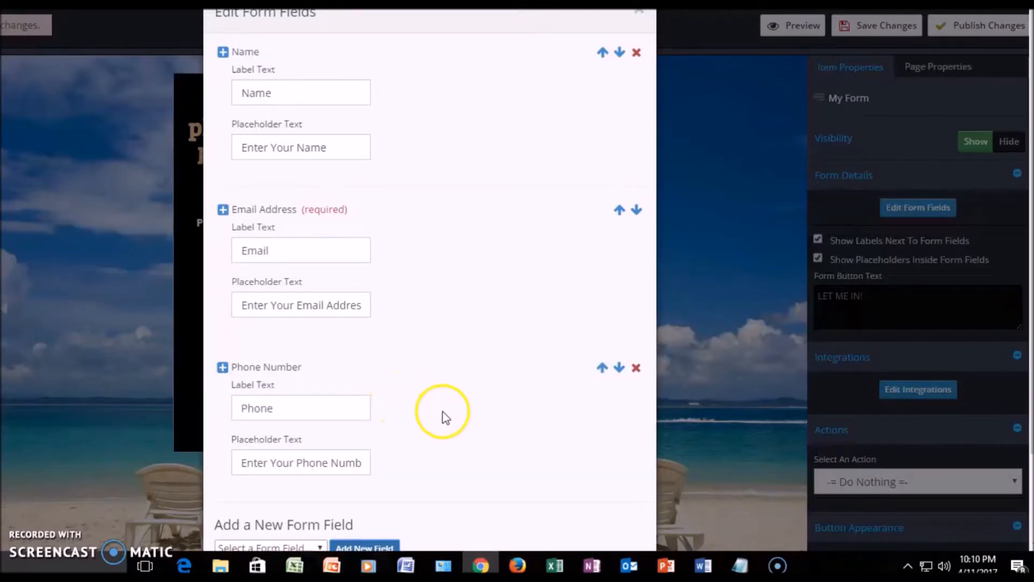
{"action": "scroll", "coordinate": [481, 442], "scroll_direction": "down", "scroll_amount": 2}
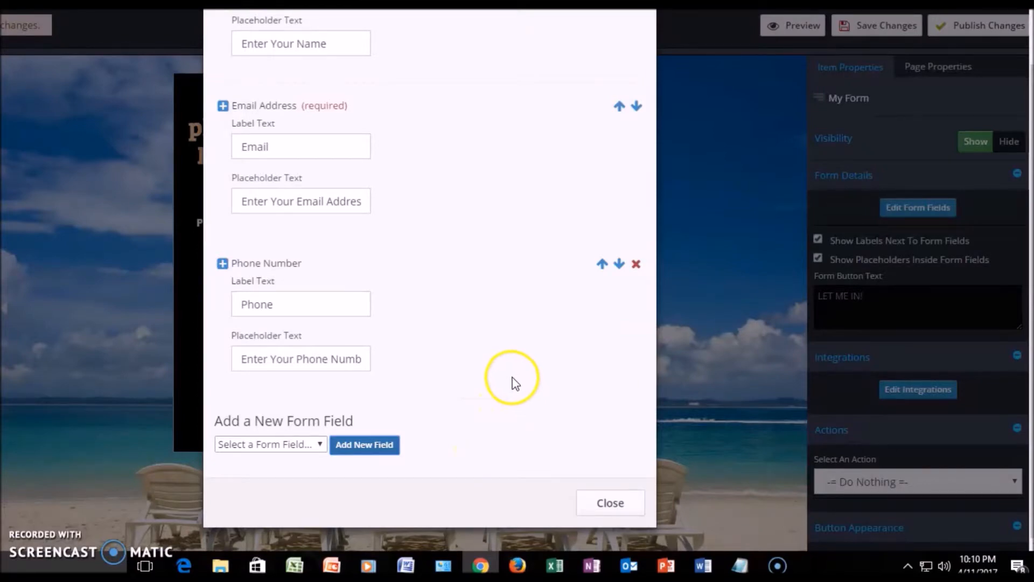
{"action": "left_click", "coordinate": [603, 501]}
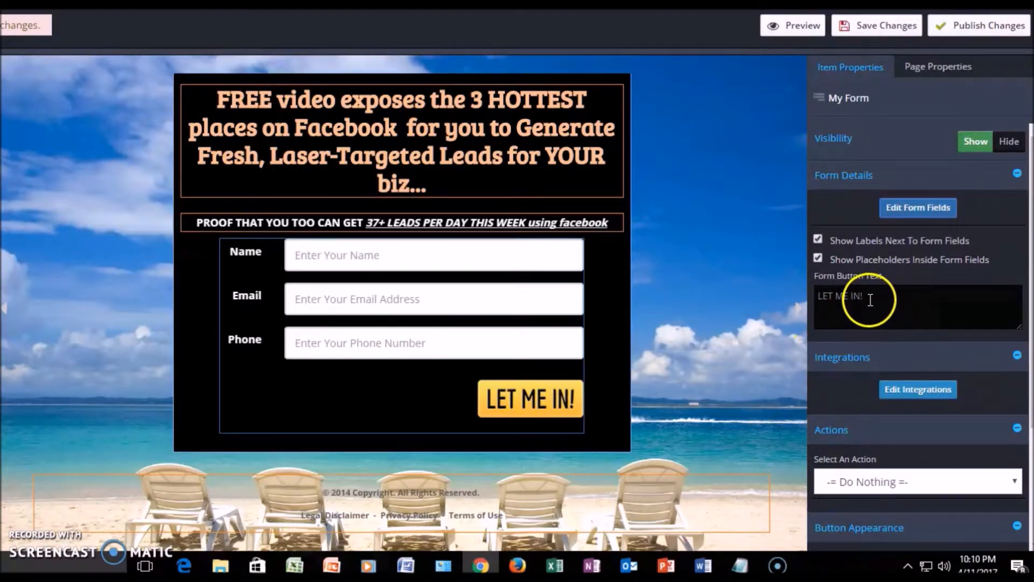
Change the form's button text to "Give Me Access!".
{"action": "left_click", "coordinate": [896, 301]}
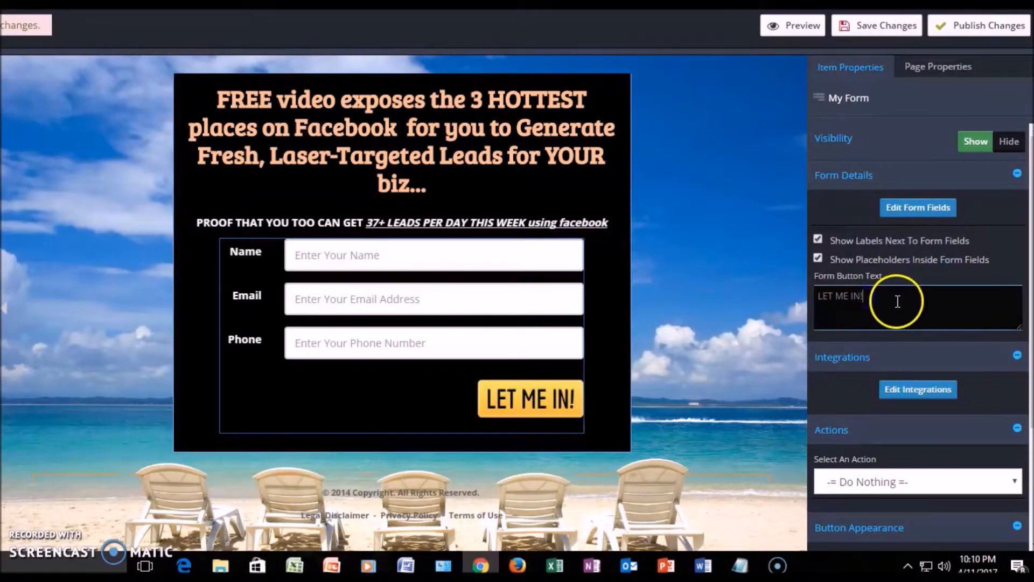
{"action": "key", "text": "BackSpace"}
{"action": "key", "text": "BackSpace"}
{"action": "key", "text": "BackSpace"}
{"action": "key", "text": "BackSpace"}
{"action": "key", "text": "BackSpace"}
{"action": "key", "text": "BackSpace"}
{"action": "key", "text": "BackSpace"}
{"action": "key", "text": "BackSpace"}
{"action": "key", "text": "BackSpace"}
{"action": "key", "text": "BackSpace"}
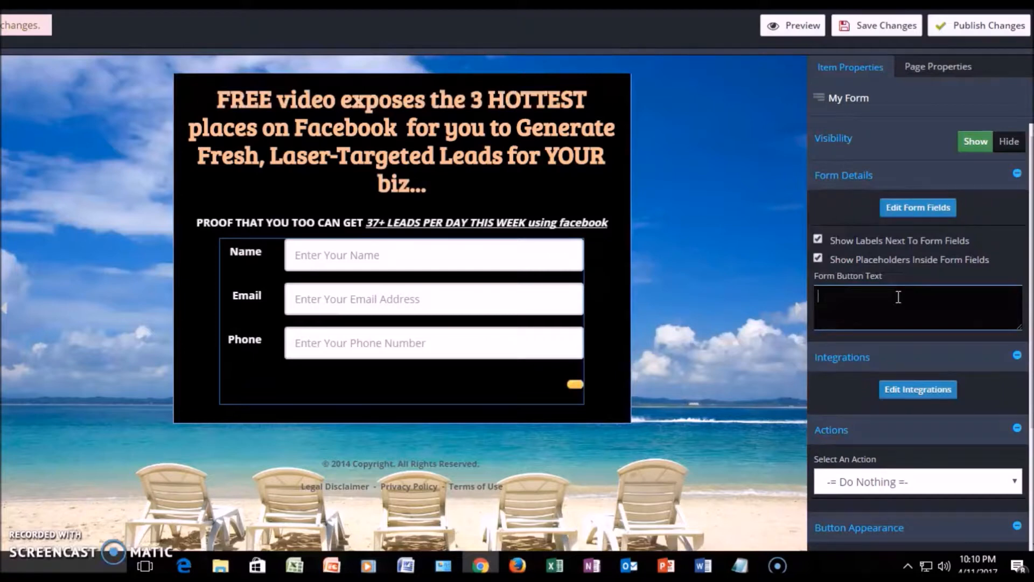
{"action": "type", "text": "Give Me Ac"}
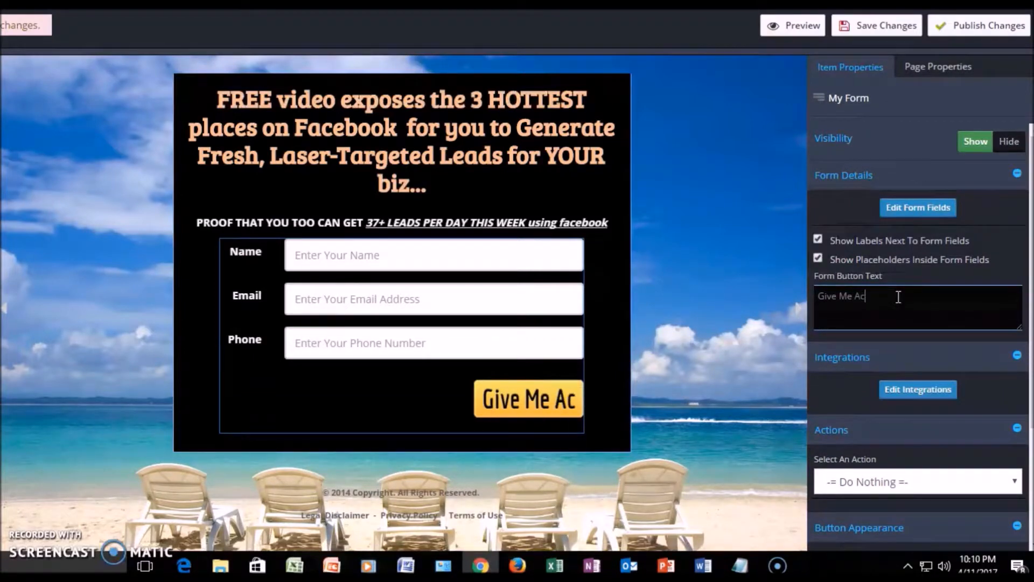
{"action": "type", "text": "cess"}
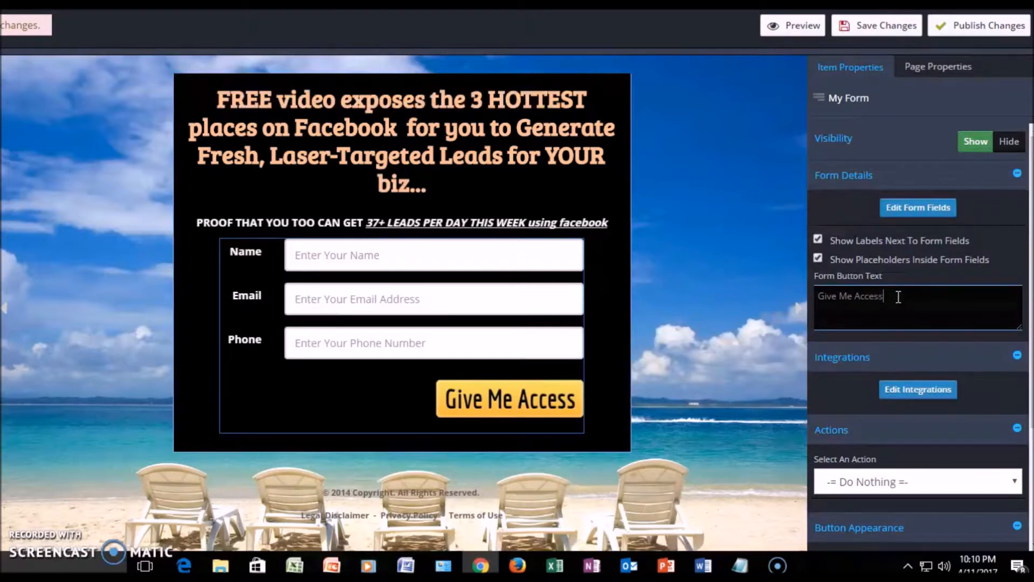
{"action": "type", "text": "!"}
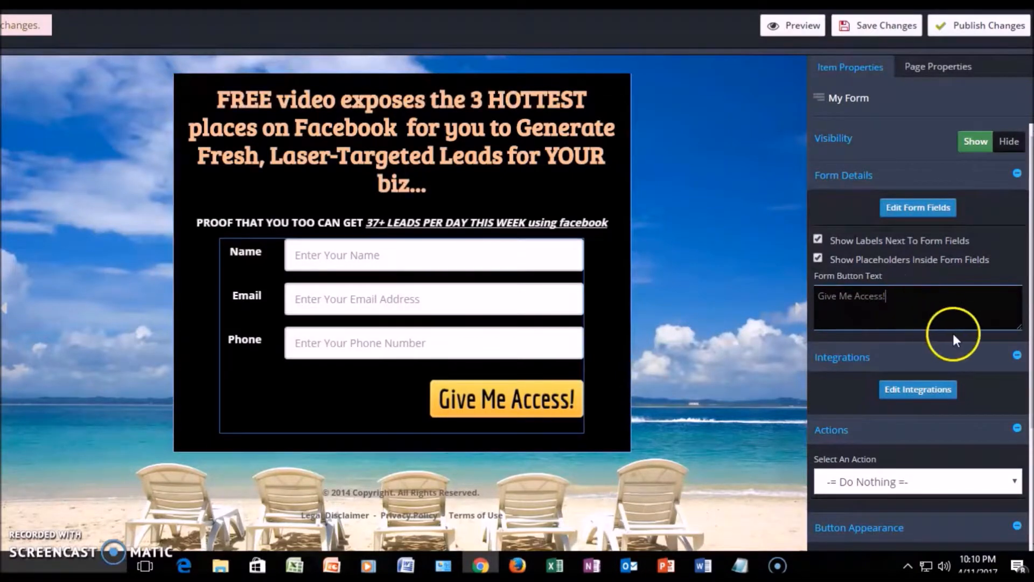
Try selecting the "[GetResponse] getresponse newsletter funnel" integration for the form and refresh the integrations list.
{"action": "scroll", "coordinate": [984, 395], "scroll_direction": "down", "scroll_amount": 3}
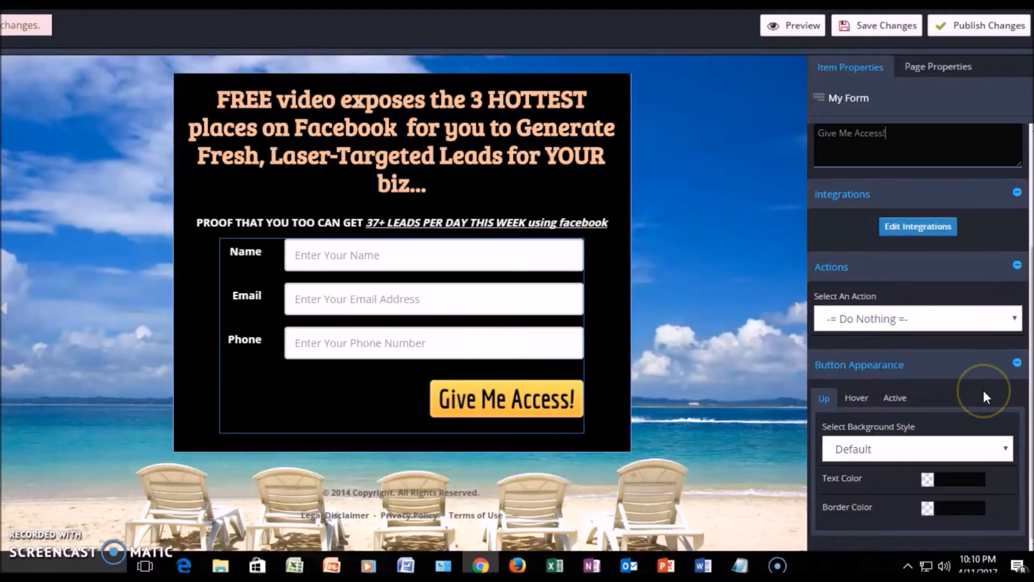
{"action": "scroll", "coordinate": [984, 393], "scroll_direction": "up", "scroll_amount": 3}
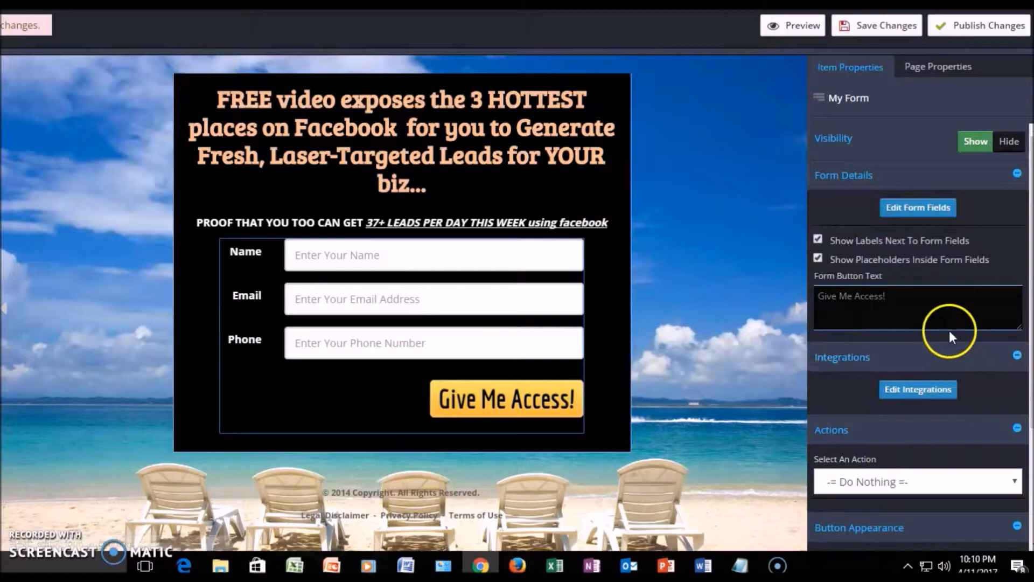
{"action": "left_click", "coordinate": [919, 392]}
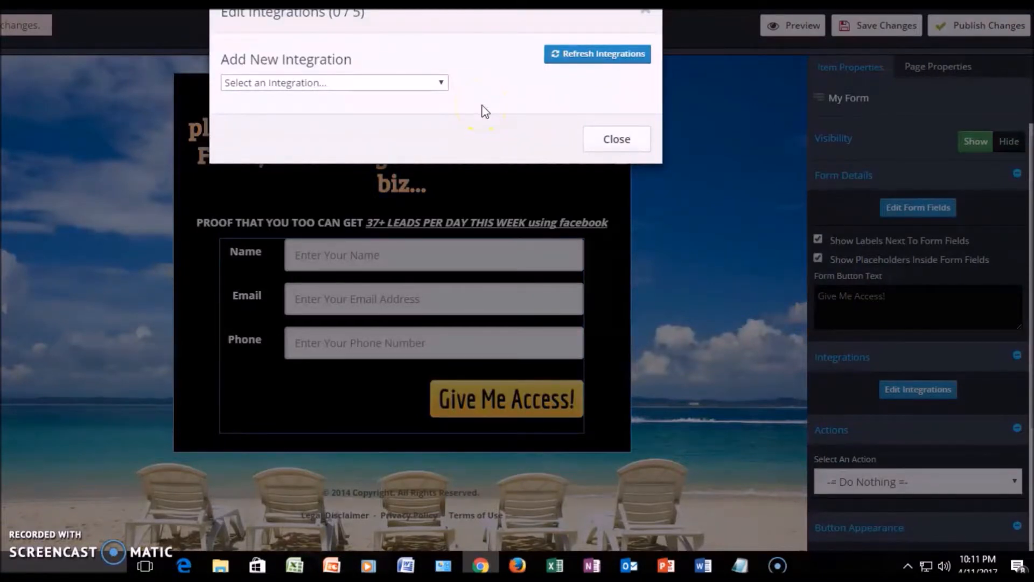
{"action": "left_click", "coordinate": [442, 84]}
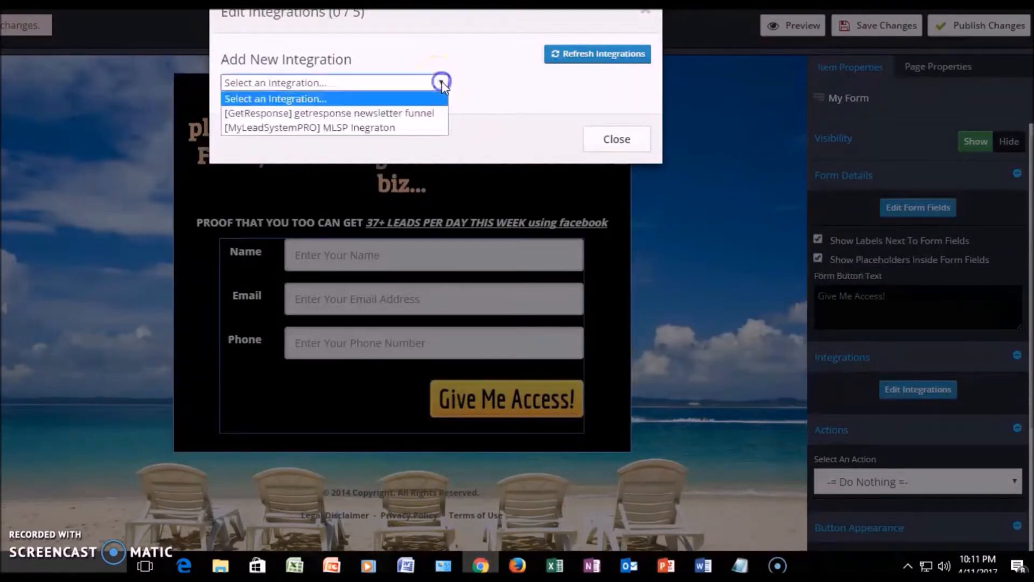
{"action": "left_click", "coordinate": [401, 114]}
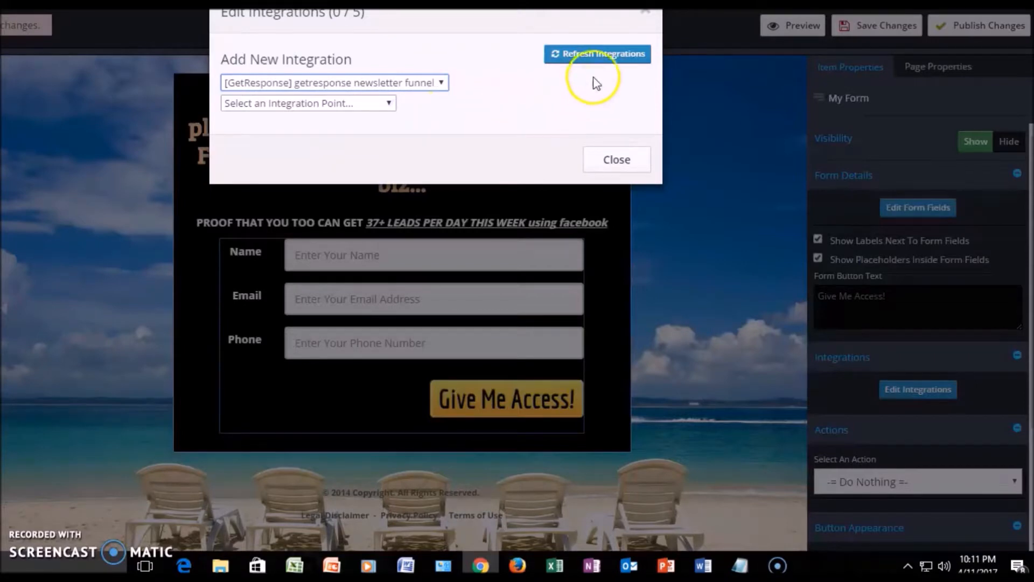
{"action": "left_click", "coordinate": [591, 55]}
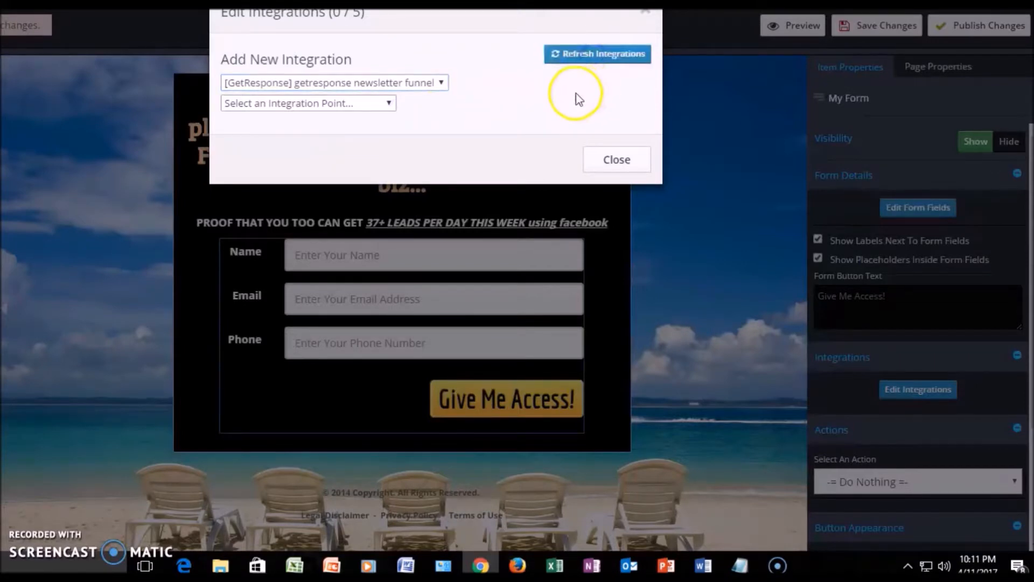
{"action": "left_click", "coordinate": [617, 161]}
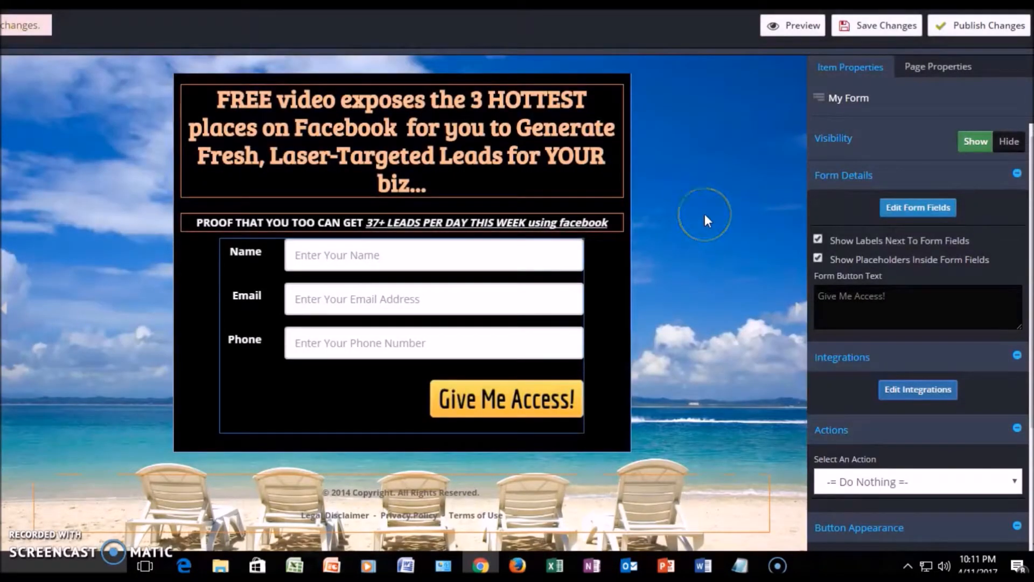
{"action": "left_click", "coordinate": [428, 257]}
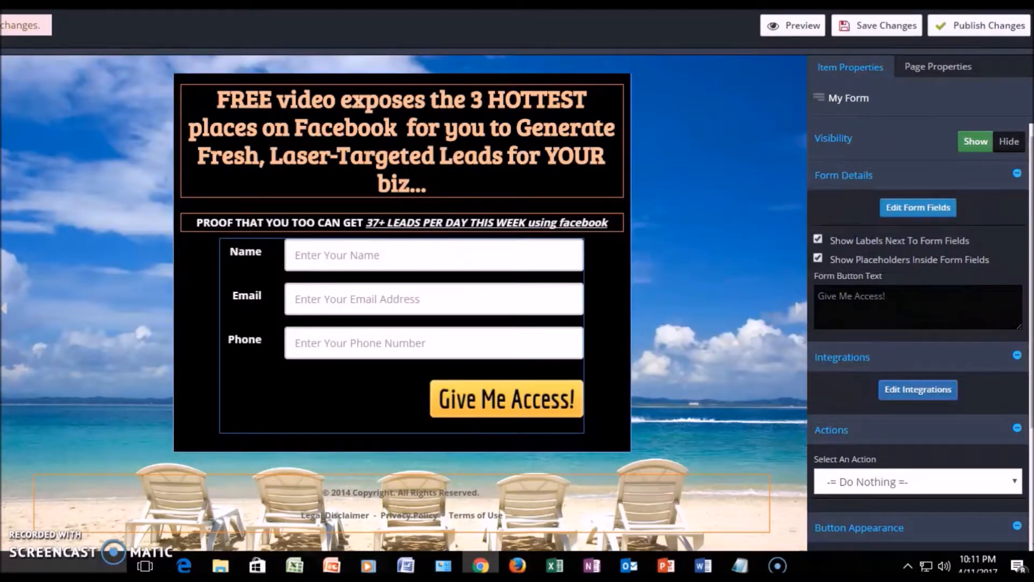
Set the form's action to Go To URL and activate the custom URL field.
{"action": "scroll", "coordinate": [1030, 302], "scroll_direction": "down", "scroll_amount": 1}
{"action": "scroll", "coordinate": [1030, 301], "scroll_direction": "down", "scroll_amount": 3}
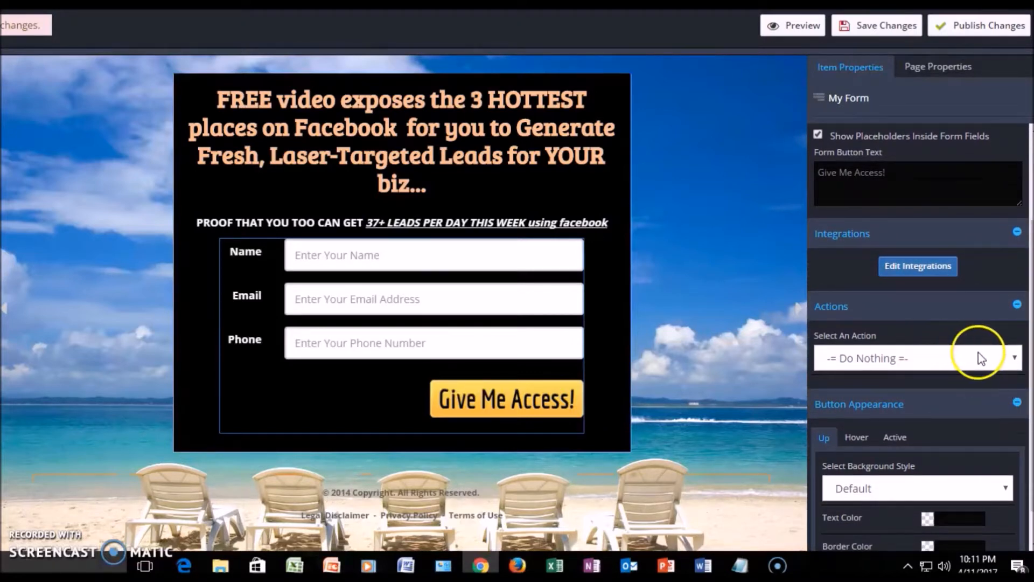
{"action": "left_click", "coordinate": [1015, 359]}
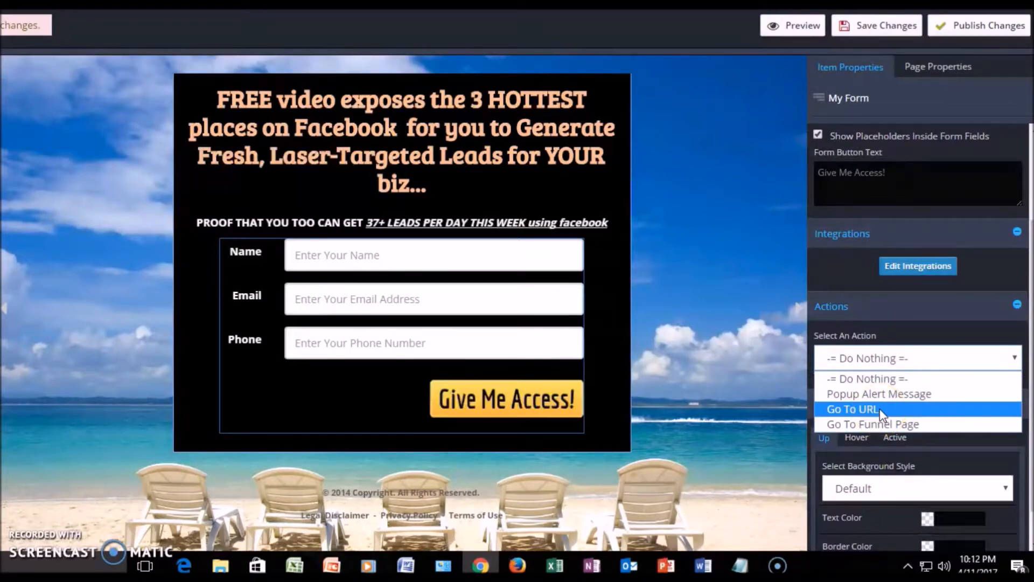
{"action": "left_click", "coordinate": [879, 411]}
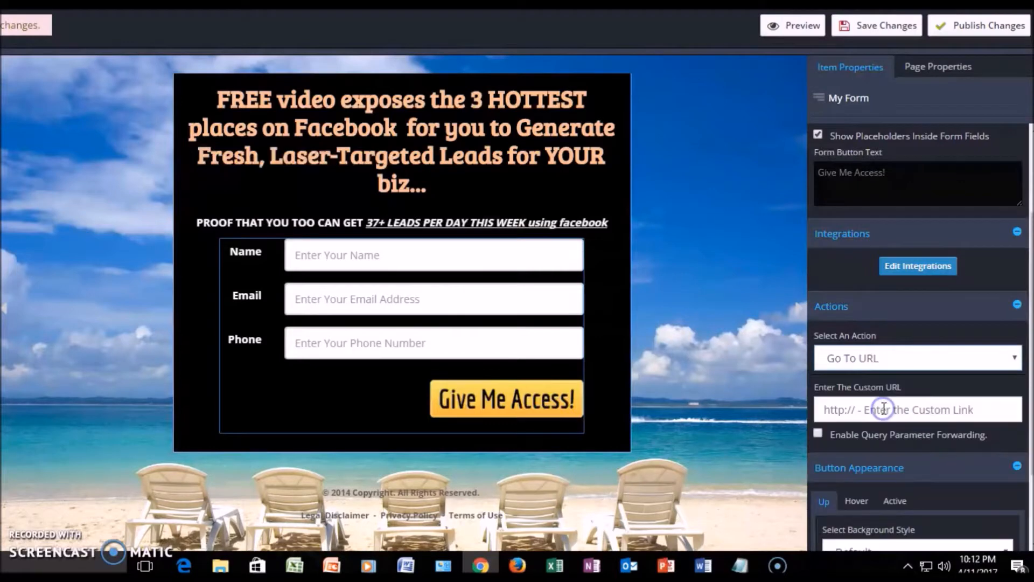
{"action": "left_click", "coordinate": [974, 414]}
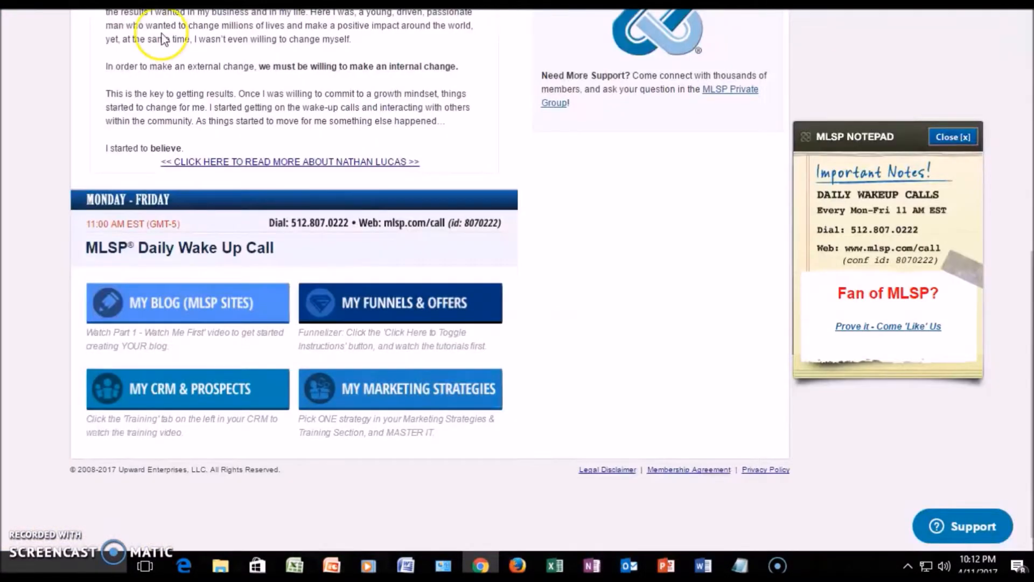
Switch to the MyLeadSystemPRO site and open the MLSP Campaigns list.
{"action": "scroll", "coordinate": [384, 247], "scroll_direction": "up", "scroll_amount": 8}
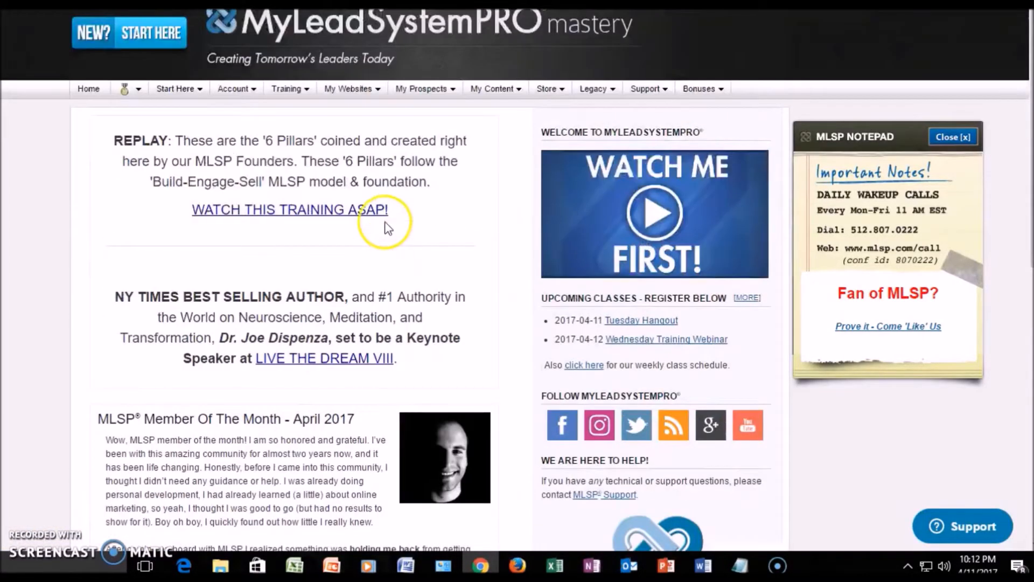
{"action": "mouse_move", "coordinate": [349, 94]}
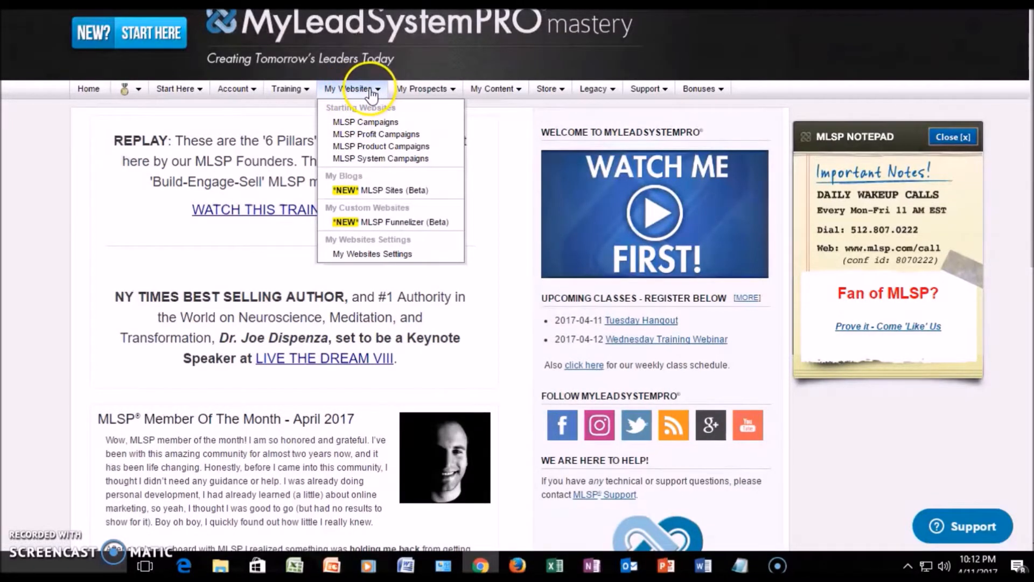
{"action": "left_click", "coordinate": [365, 123]}
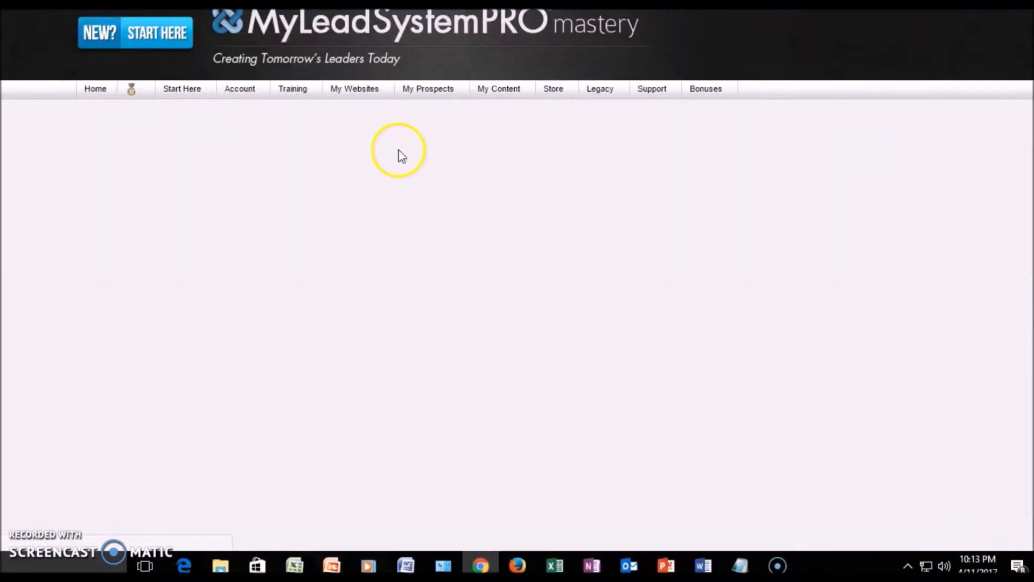
{"action": "scroll", "coordinate": [470, 202], "scroll_direction": "down", "scroll_amount": 12}
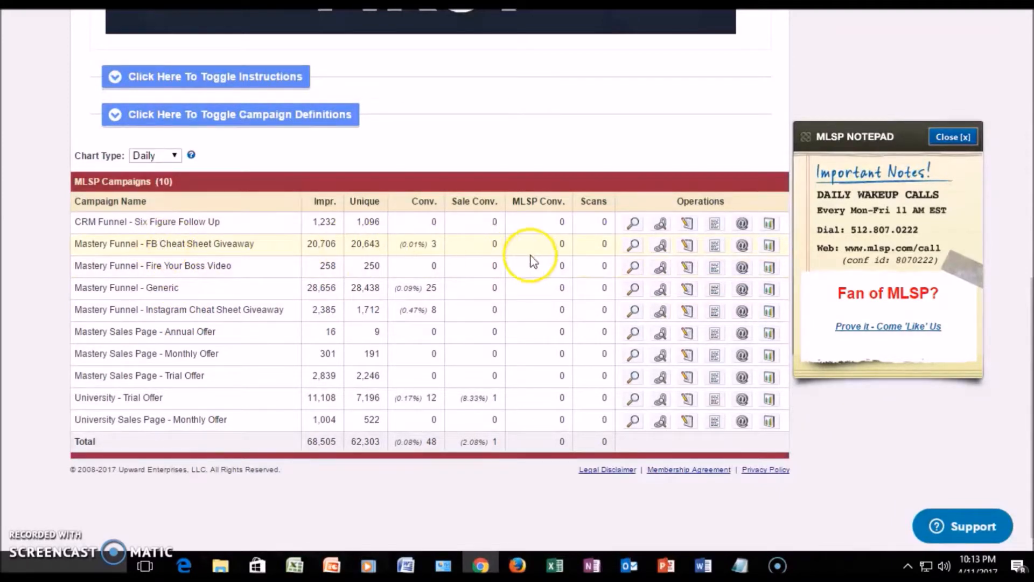
Preview the capture page of the "Mastery Funnel - FB Cheat Sheet Giveaway" campaign and return to the campaign list.
{"action": "left_click", "coordinate": [633, 248]}
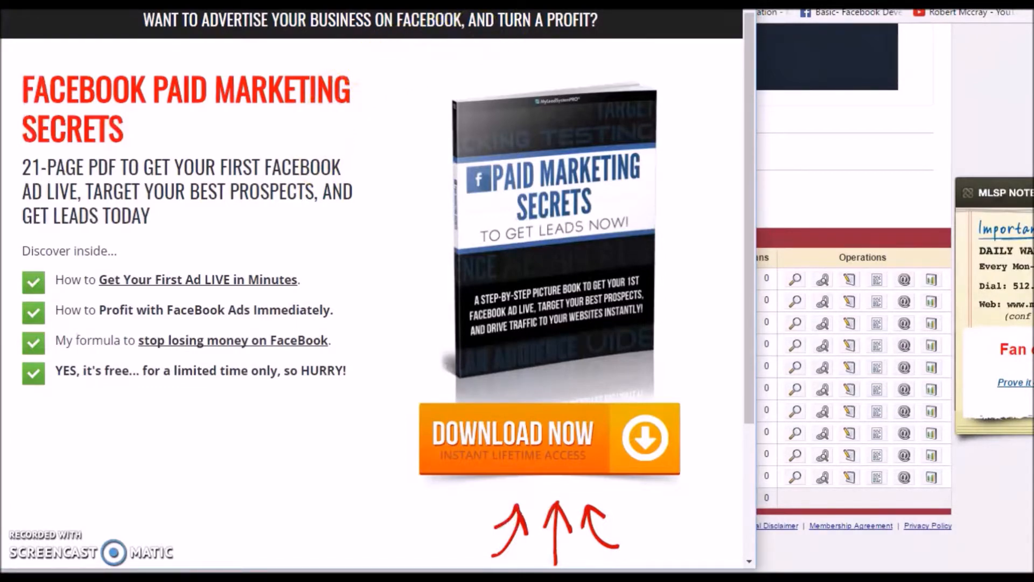
{"action": "left_click", "coordinate": [744, 4]}
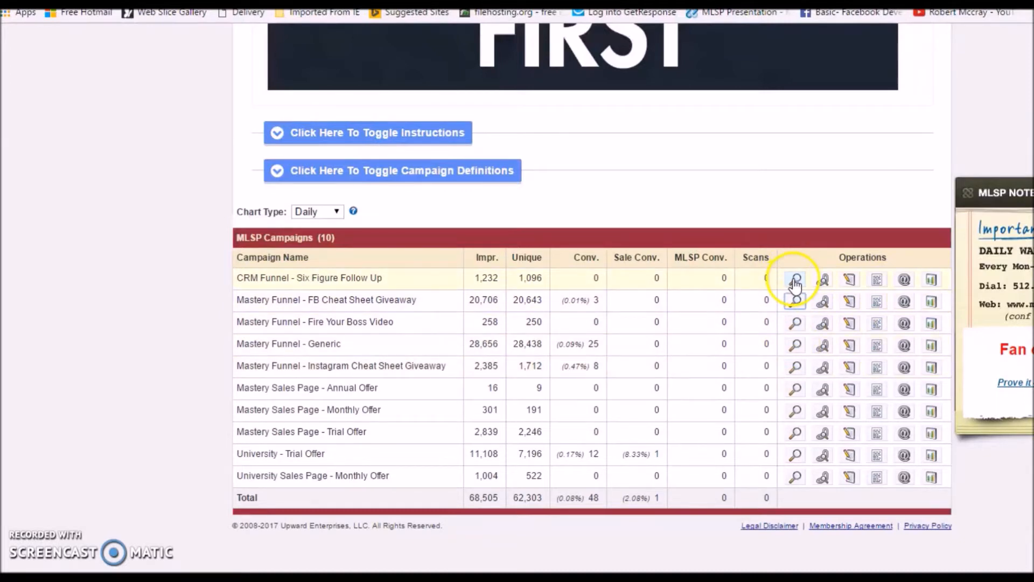
{"action": "scroll", "coordinate": [795, 291], "scroll_direction": "up", "scroll_amount": 5}
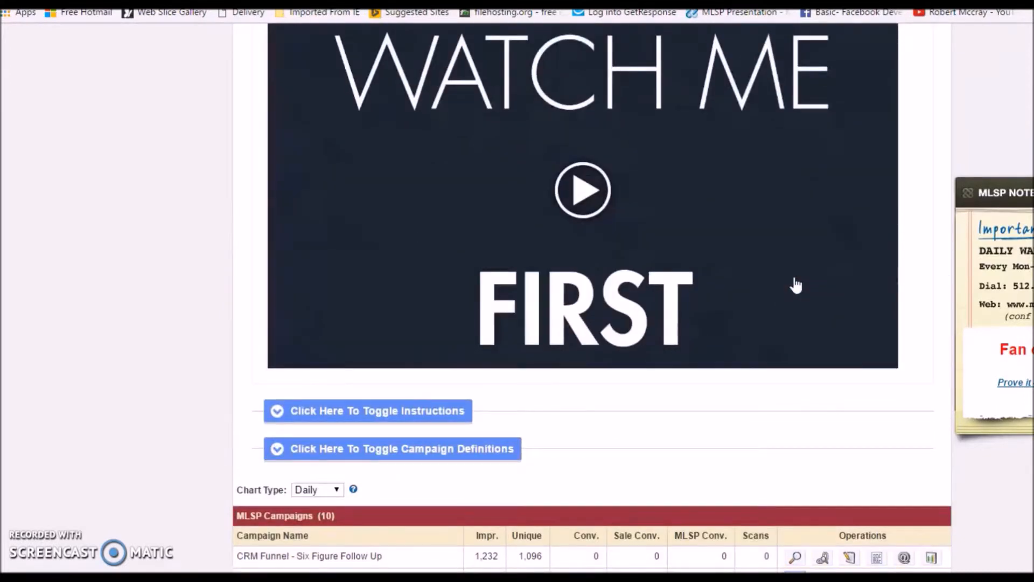
{"action": "scroll", "coordinate": [796, 285], "scroll_direction": "down", "scroll_amount": 5}
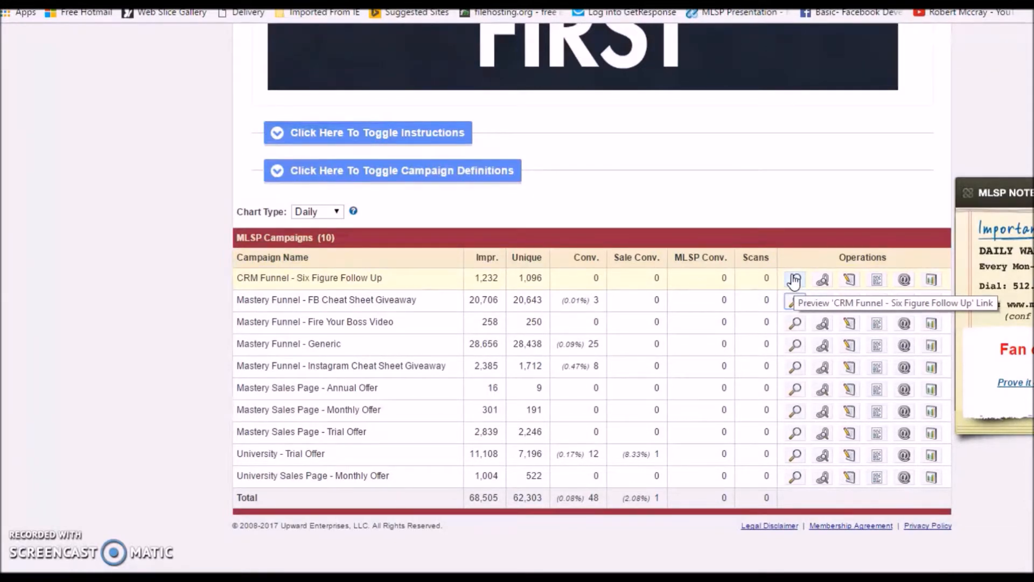
{"action": "left_click", "coordinate": [796, 277]}
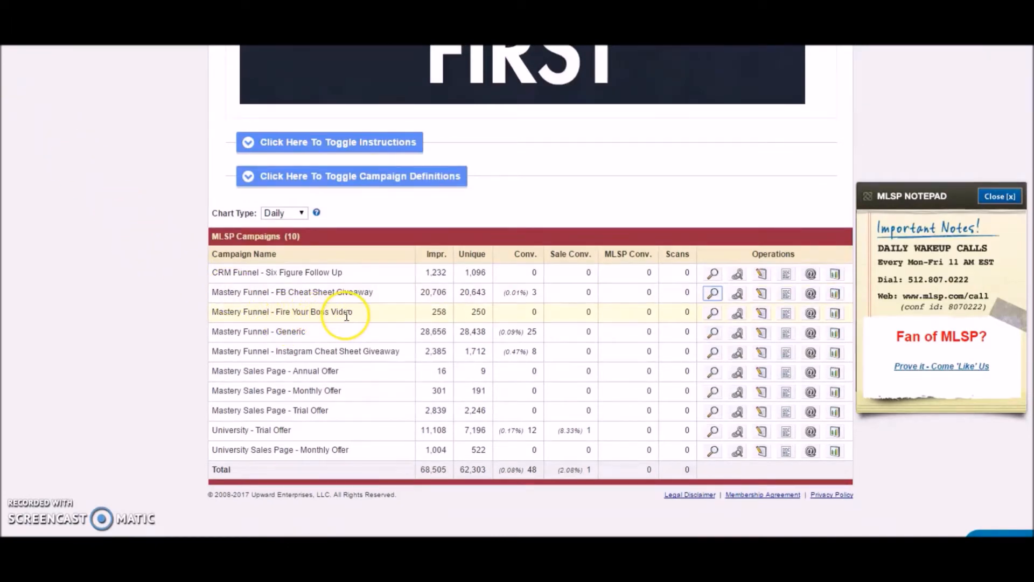
Copy the capture page link of the "Mastery Funnel - FB Cheat Sheet Giveaway" campaign and close its link dialog.
{"action": "left_click", "coordinate": [737, 293]}
{"action": "left_click_drag", "start_coordinate": [473, 226], "coordinate": [300, 227]}
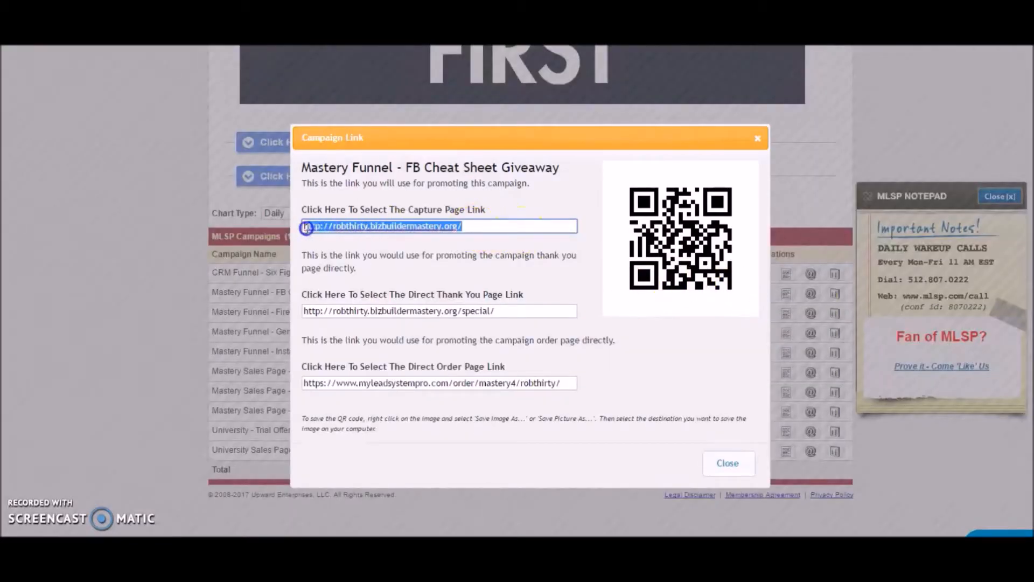
{"action": "right_click", "coordinate": [345, 226]}
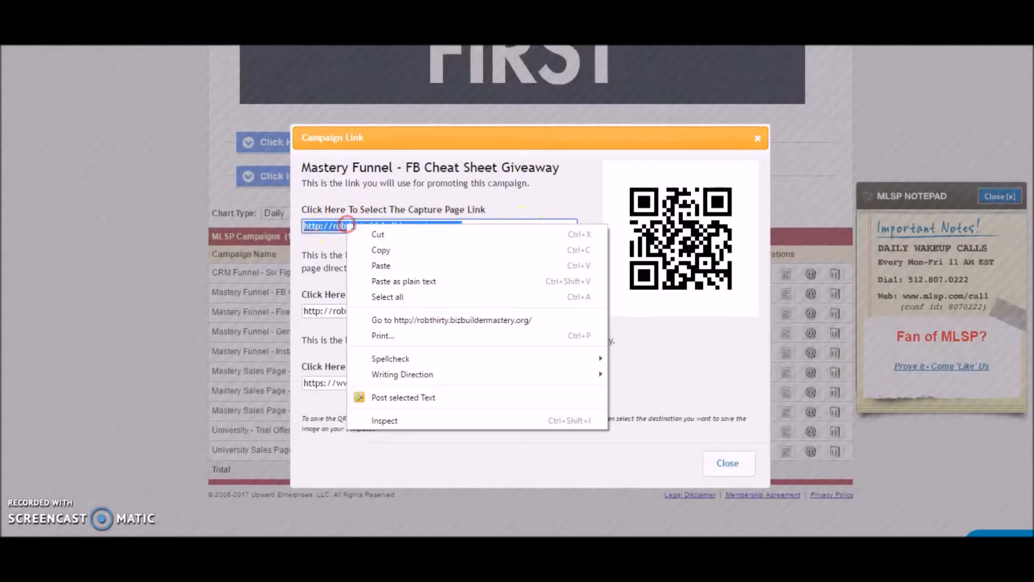
{"action": "left_click", "coordinate": [381, 250]}
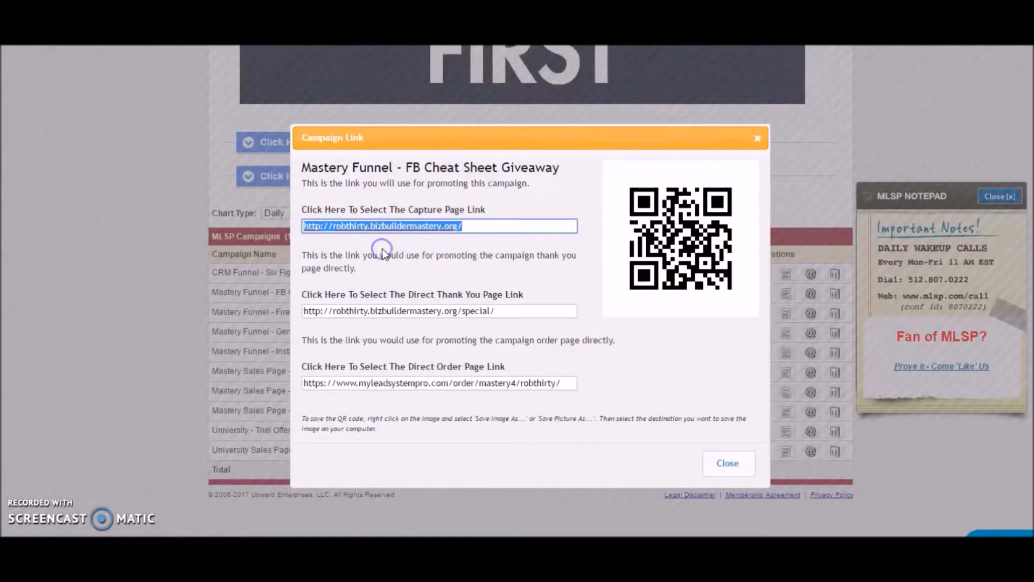
{"action": "left_click", "coordinate": [757, 141]}
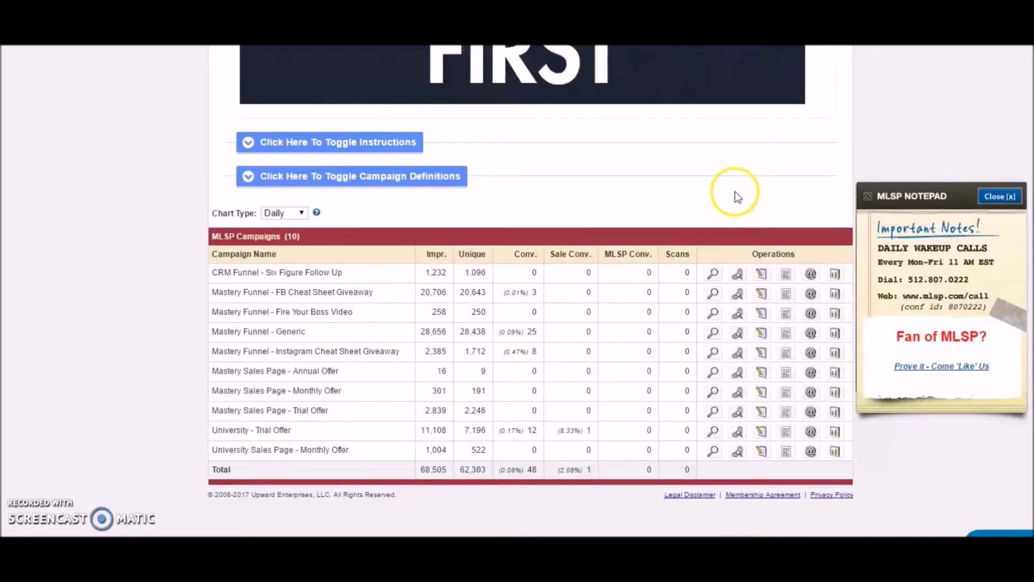
Open the MLSP Product Campaigns page and look through the product campaigns offered.
{"action": "scroll", "coordinate": [674, 231], "scroll_direction": "up", "scroll_amount": 5}
{"action": "scroll", "coordinate": [674, 233], "scroll_direction": "up", "scroll_amount": 5}
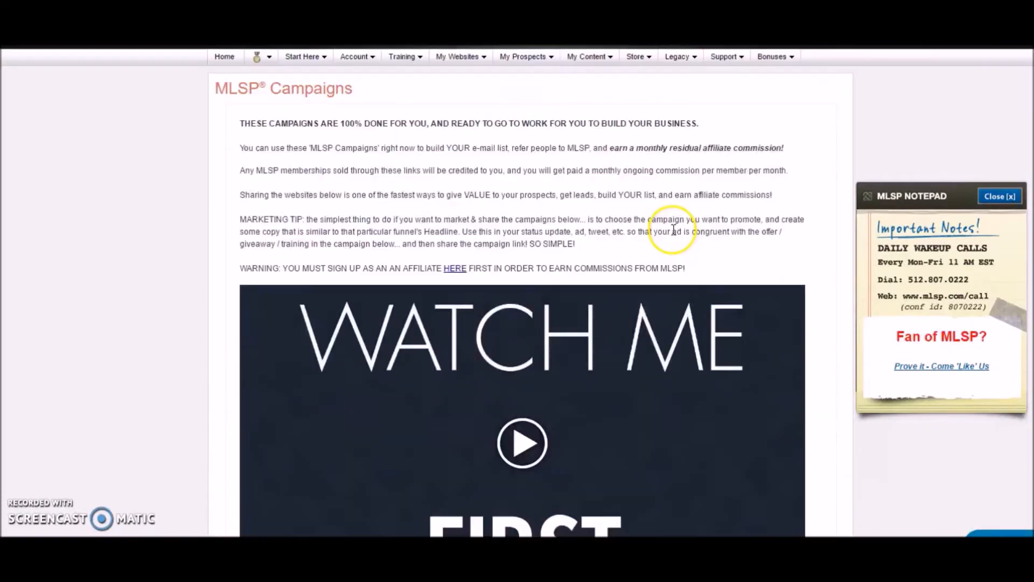
{"action": "scroll", "coordinate": [673, 231], "scroll_direction": "up", "scroll_amount": 2}
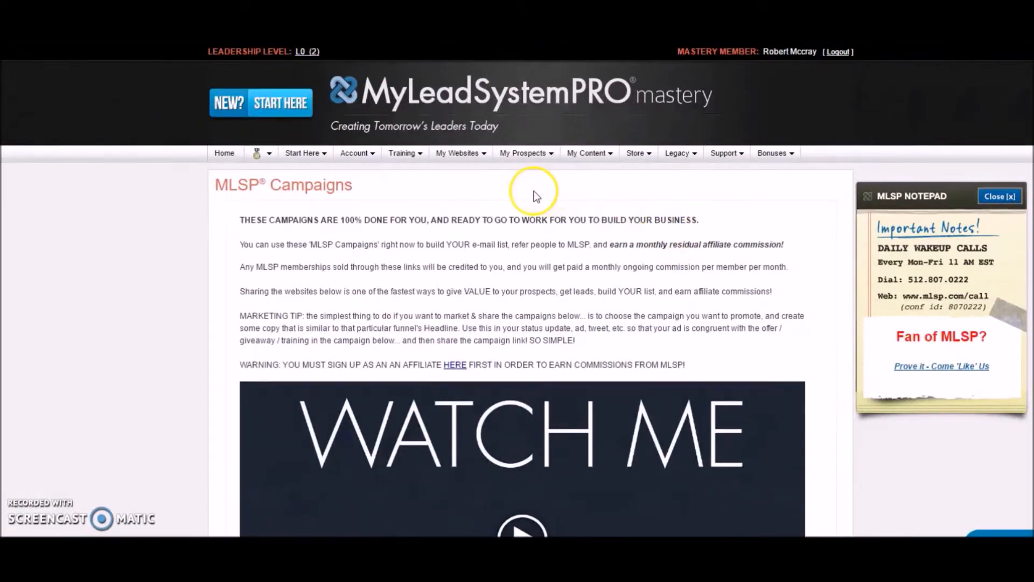
{"action": "mouse_move", "coordinate": [485, 155]}
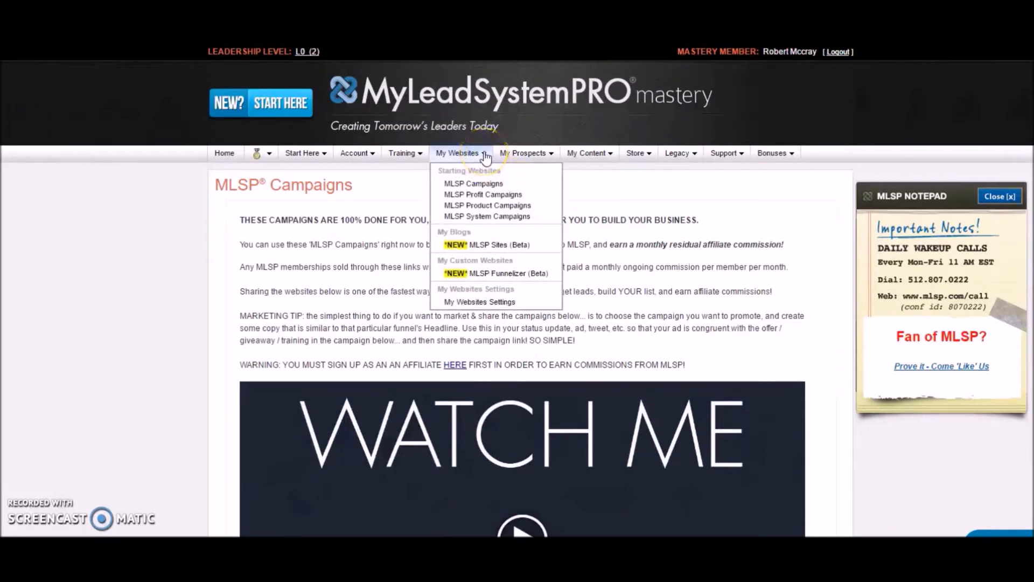
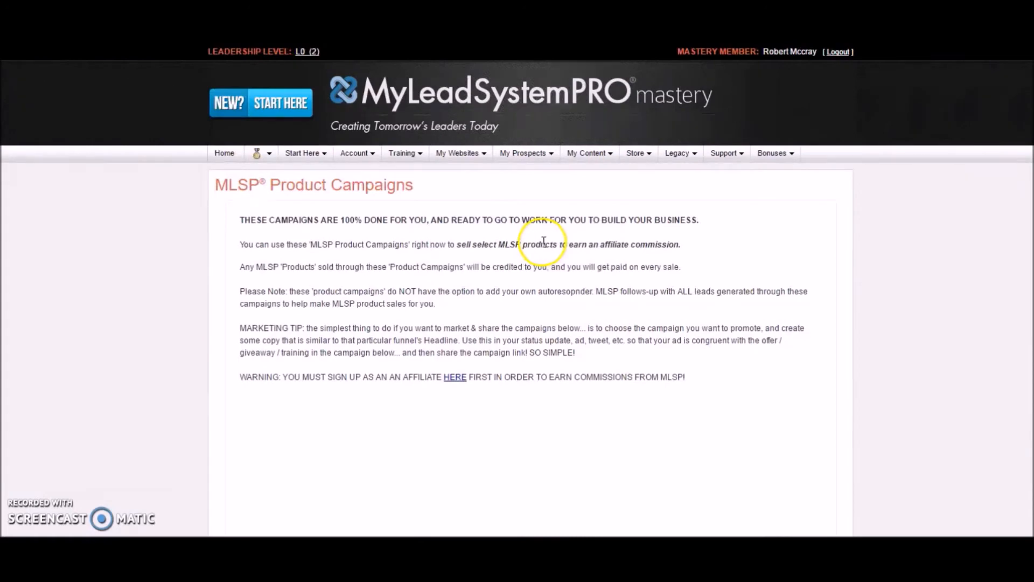
{"action": "scroll", "coordinate": [544, 246], "scroll_direction": "down", "scroll_amount": 1}
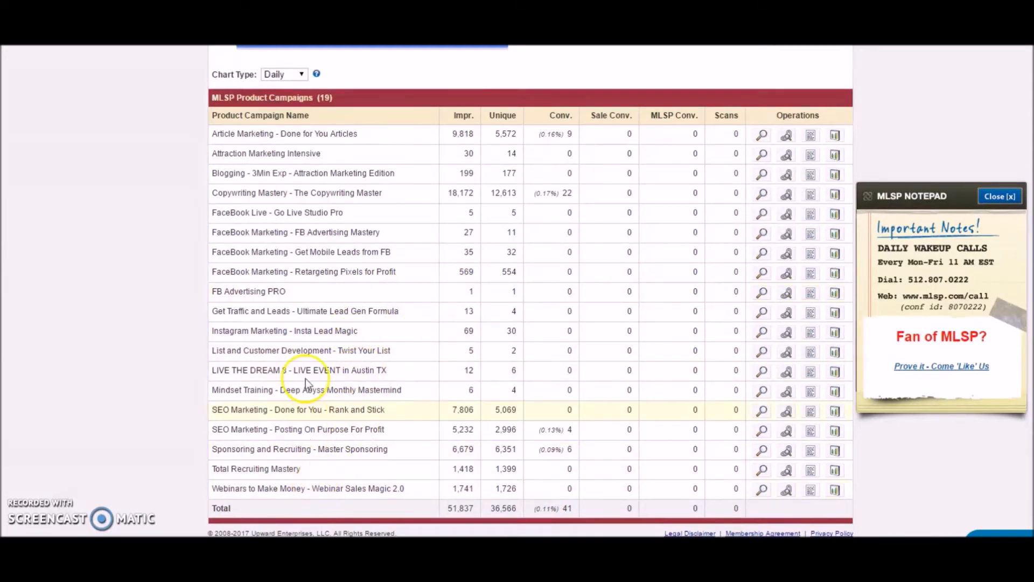
{"action": "scroll", "coordinate": [373, 334], "scroll_direction": "up", "scroll_amount": 8}
{"action": "scroll", "coordinate": [433, 236], "scroll_direction": "up", "scroll_amount": 5}
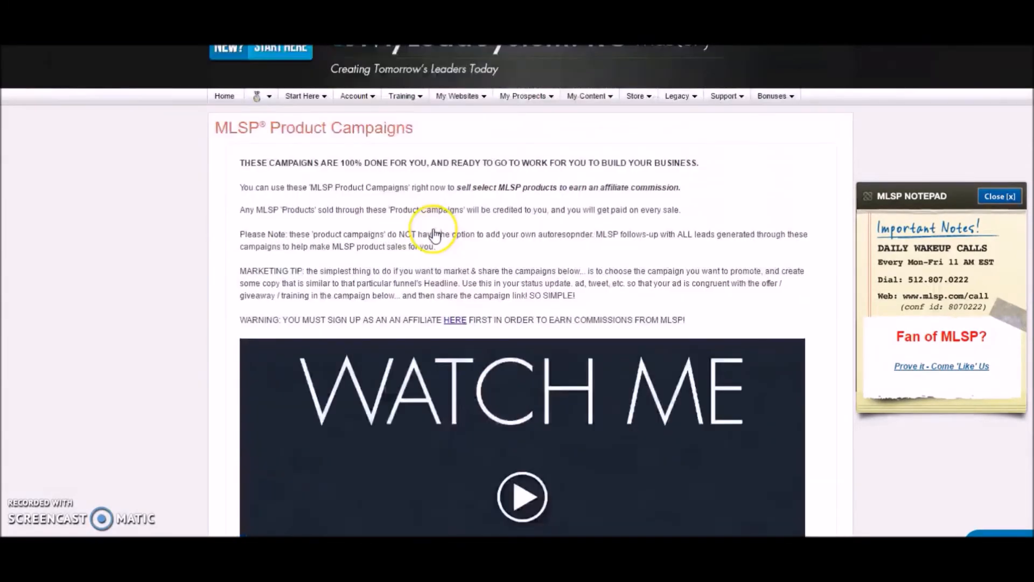
Open the MLSP System Campaigns page and look through the system campaigns offered.
{"action": "mouse_move", "coordinate": [484, 155]}
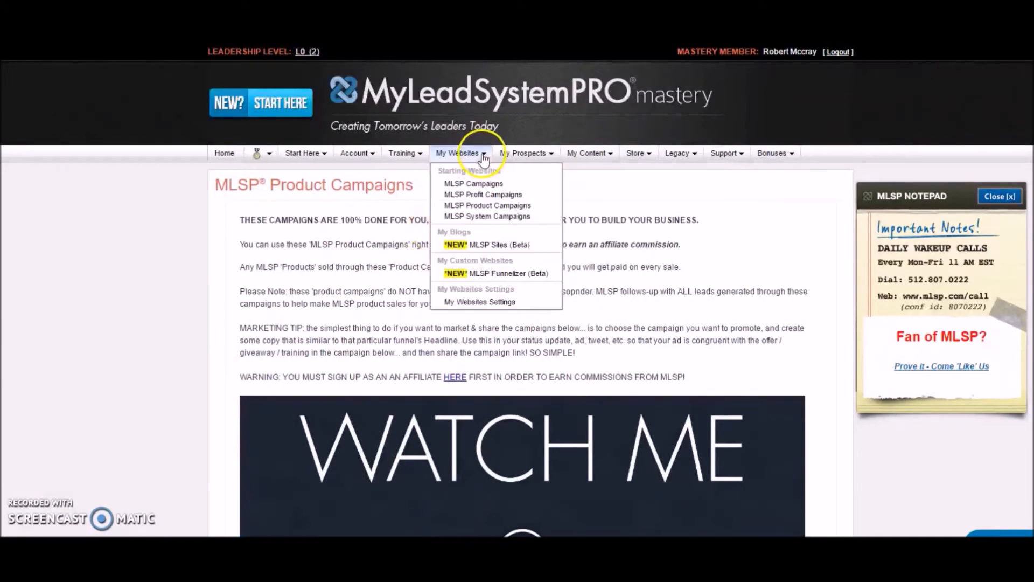
{"action": "left_click", "coordinate": [474, 217]}
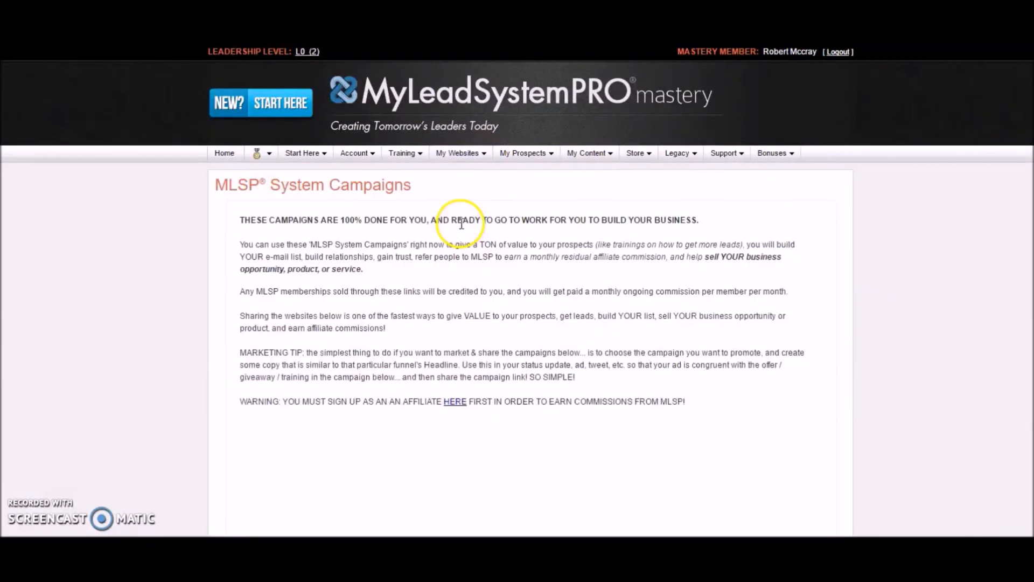
{"action": "scroll", "coordinate": [477, 233], "scroll_direction": "down", "scroll_amount": 7}
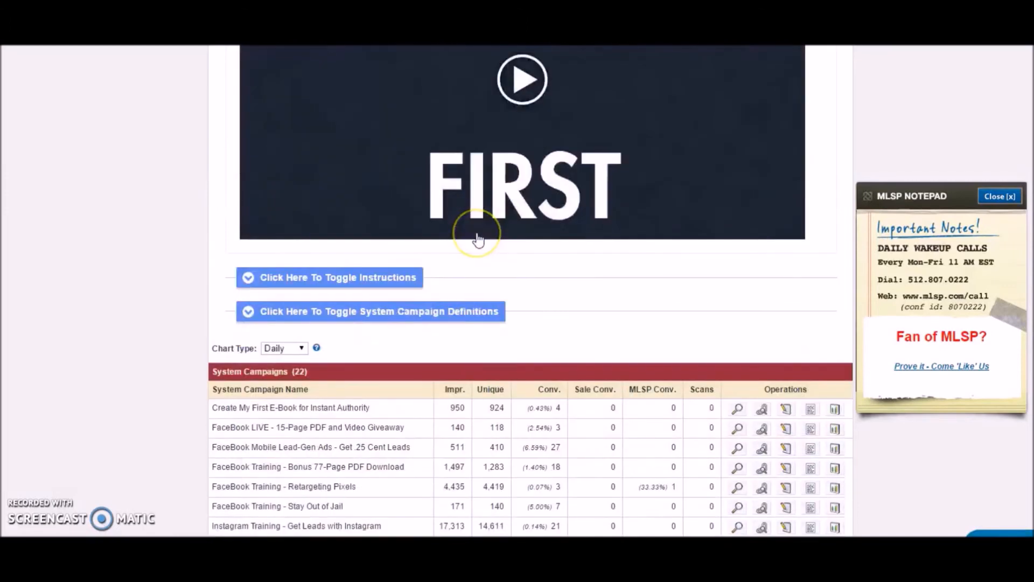
{"action": "scroll", "coordinate": [478, 240], "scroll_direction": "down", "scroll_amount": 7}
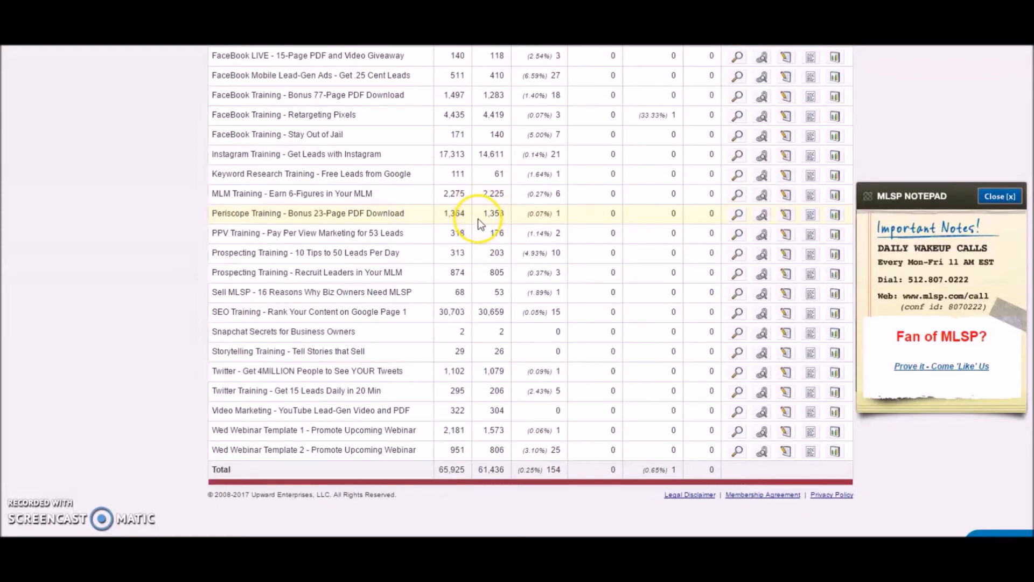
{"action": "scroll", "coordinate": [484, 216], "scroll_direction": "up", "scroll_amount": 15}
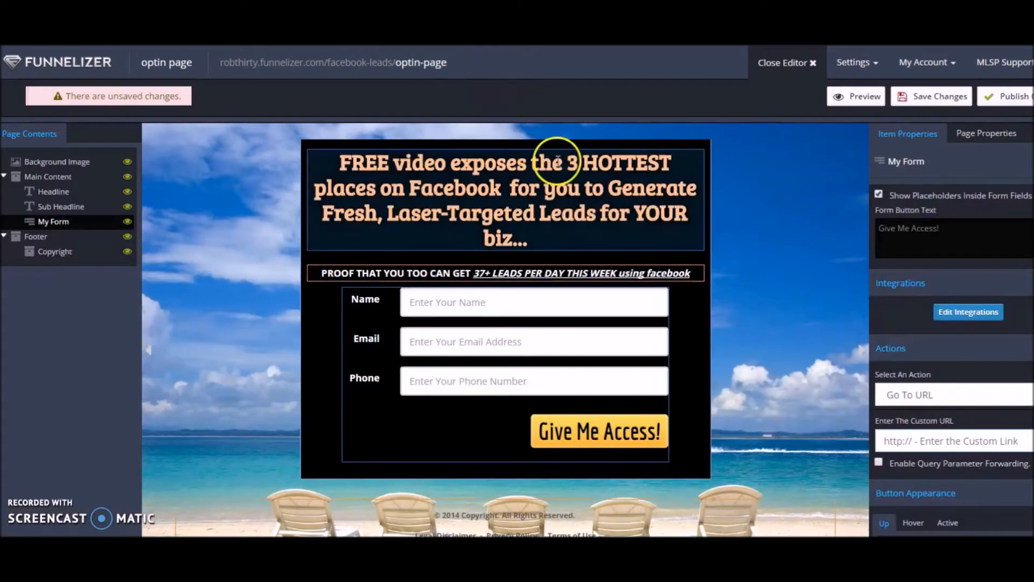
Back in the Funnelizer editor, paste the copied FB Cheat Sheet Giveaway capture page link as the form's custom URL.
{"action": "left_click", "coordinate": [938, 442]}
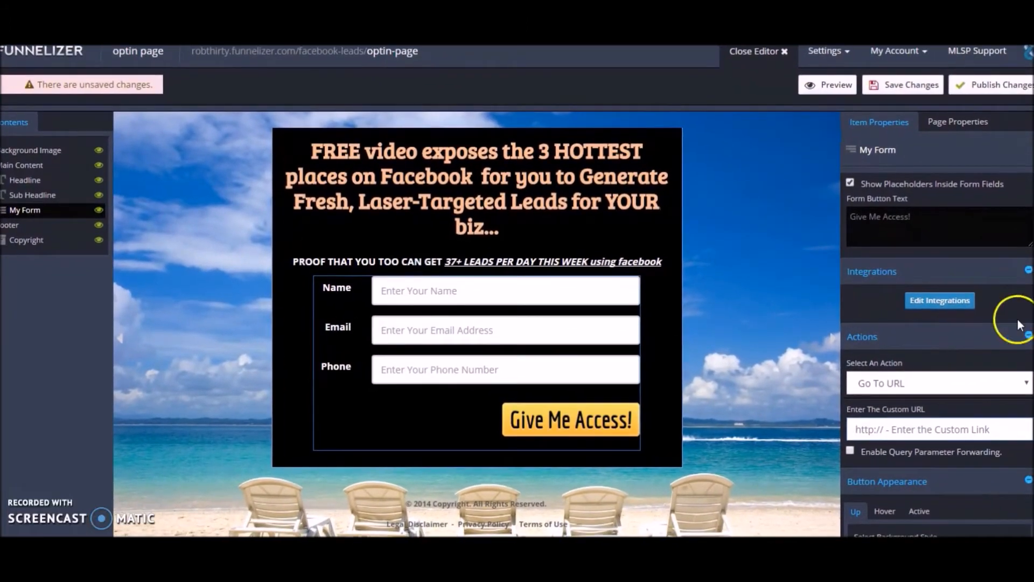
{"action": "left_click", "coordinate": [901, 430]}
{"action": "right_click", "coordinate": [901, 429]}
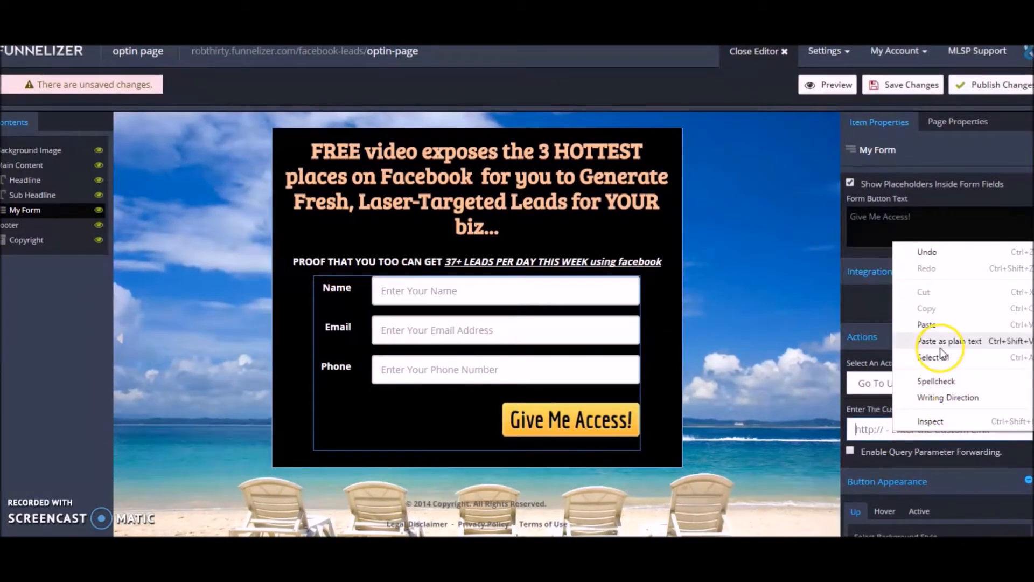
{"action": "left_click", "coordinate": [931, 327]}
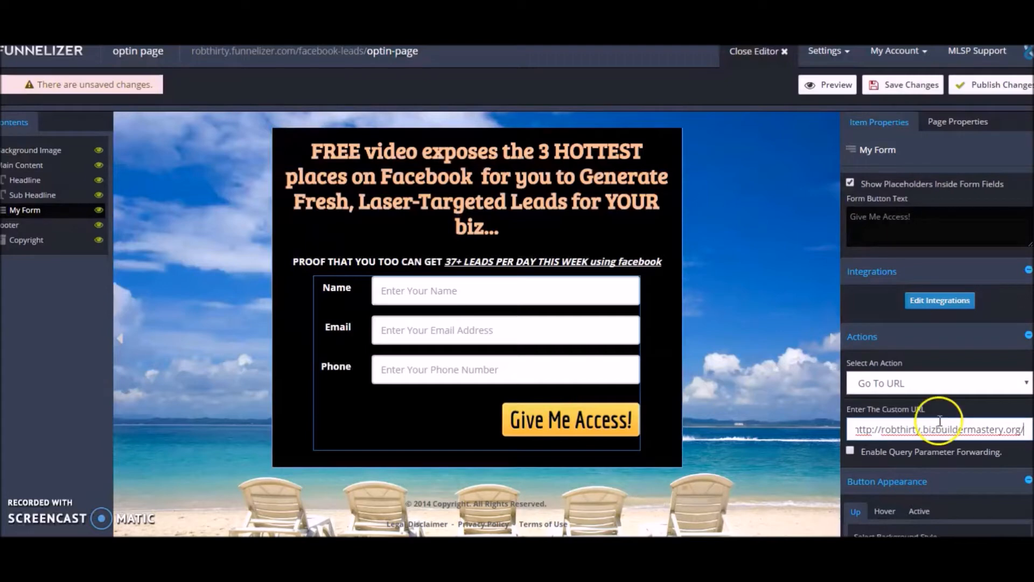
Review the form's available actions, keep Go To URL selected, and look over the form's other properties.
{"action": "left_click", "coordinate": [1024, 383]}
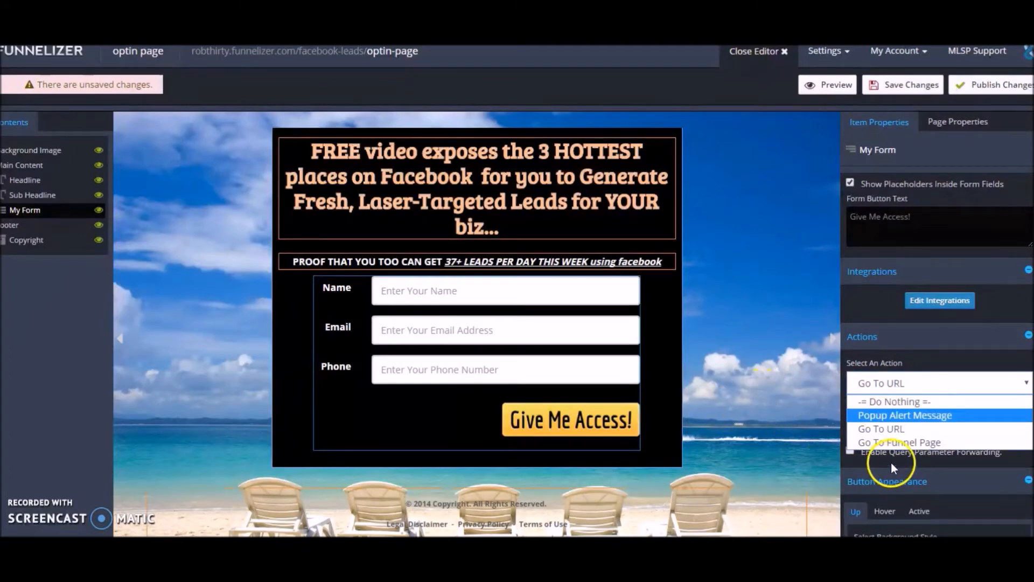
{"action": "left_click", "coordinate": [896, 429]}
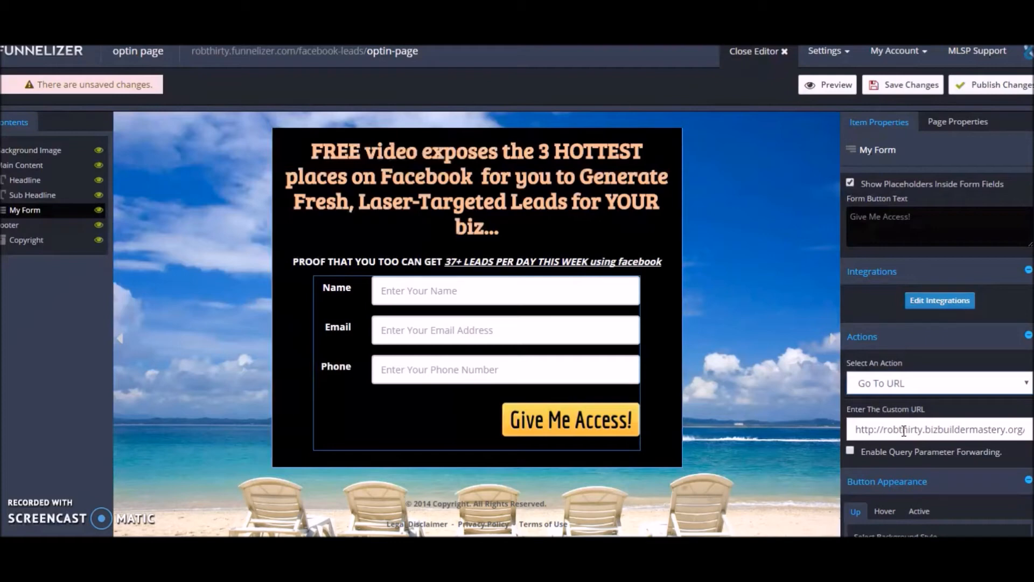
{"action": "scroll", "coordinate": [981, 235], "scroll_direction": "down", "scroll_amount": 2}
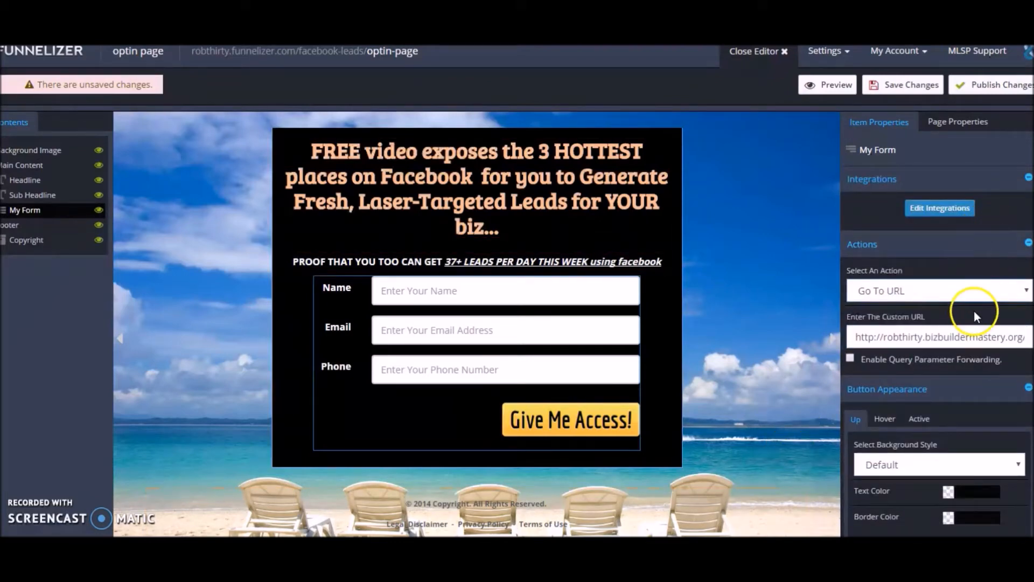
{"action": "scroll", "coordinate": [975, 310], "scroll_direction": "up", "scroll_amount": 4}
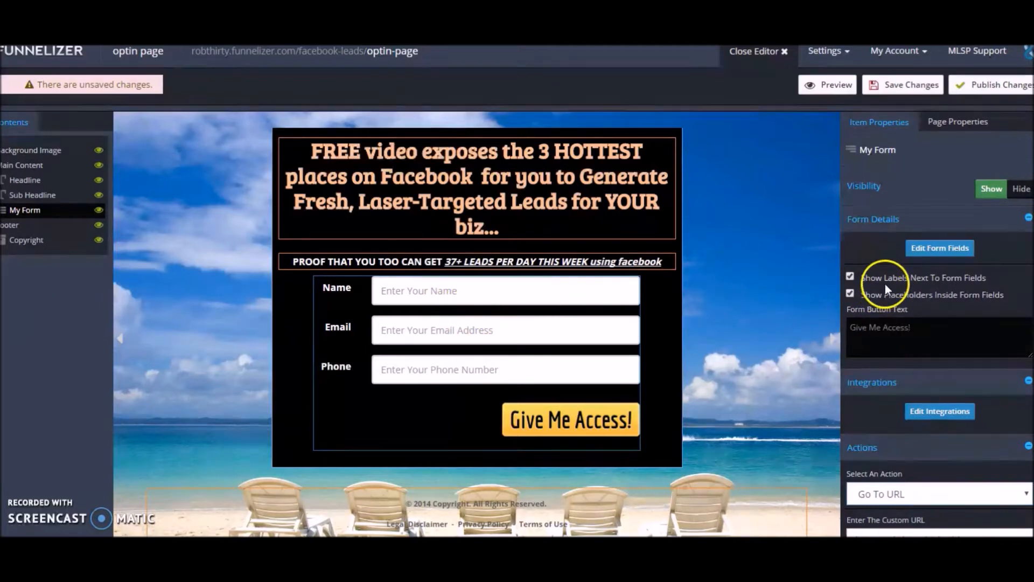
Try the form's label and placeholder display options, leaving the labels beside the fields hidden and the placeholders inside them shown.
{"action": "left_click", "coordinate": [850, 277]}
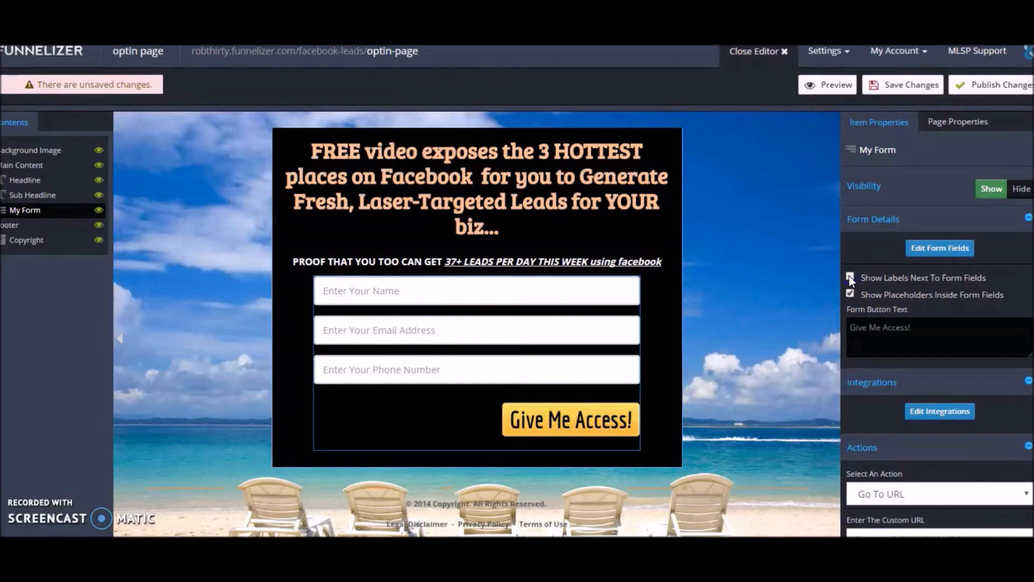
{"action": "left_click", "coordinate": [850, 293]}
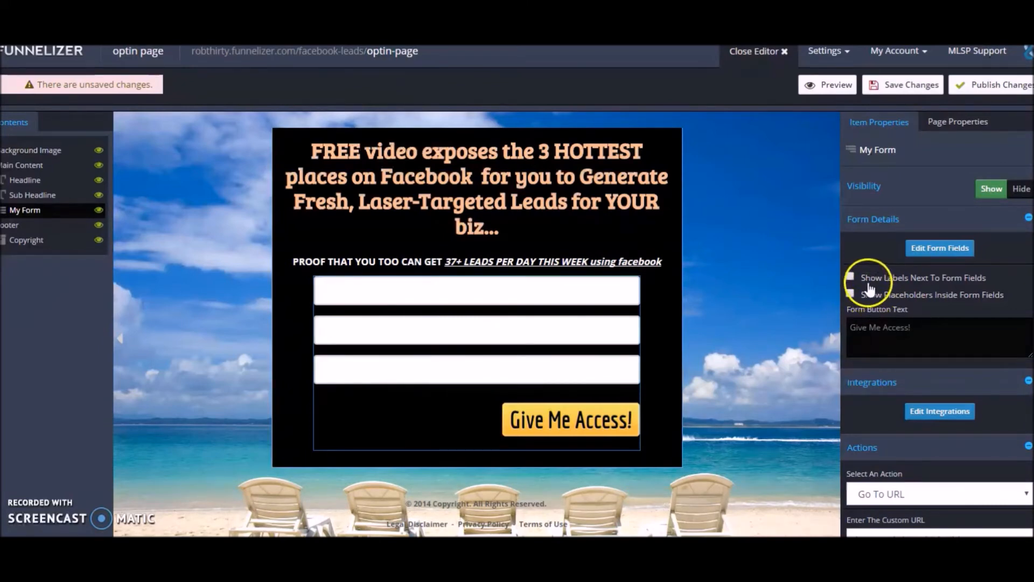
{"action": "left_click", "coordinate": [850, 278]}
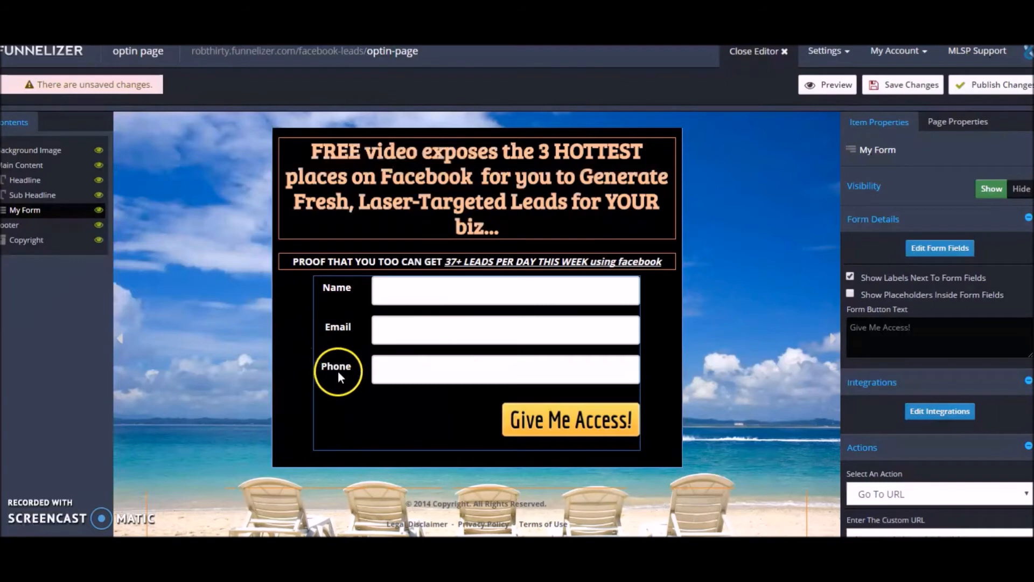
{"action": "left_click", "coordinate": [850, 293]}
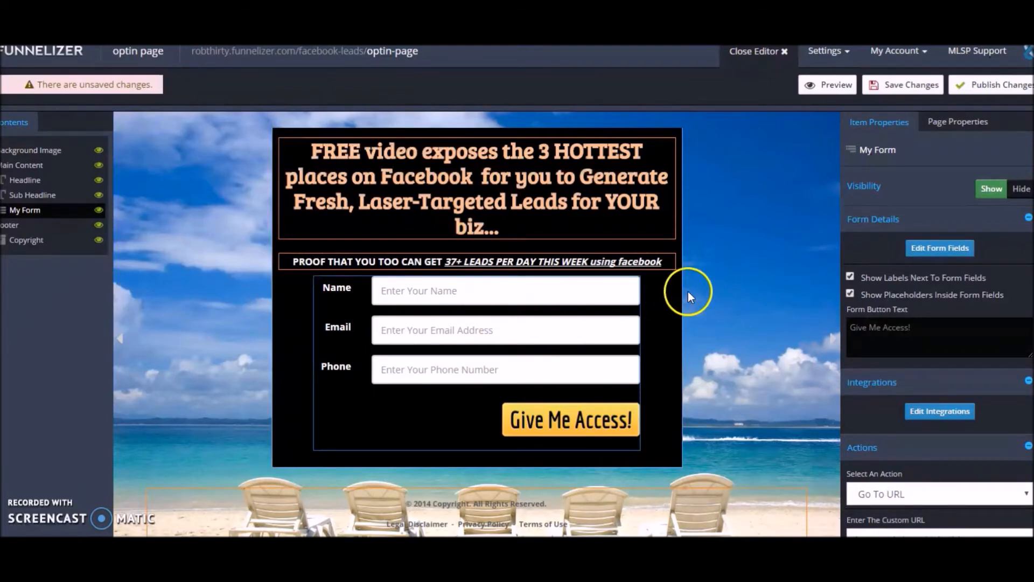
{"action": "left_click", "coordinate": [850, 294]}
{"action": "left_click", "coordinate": [850, 294]}
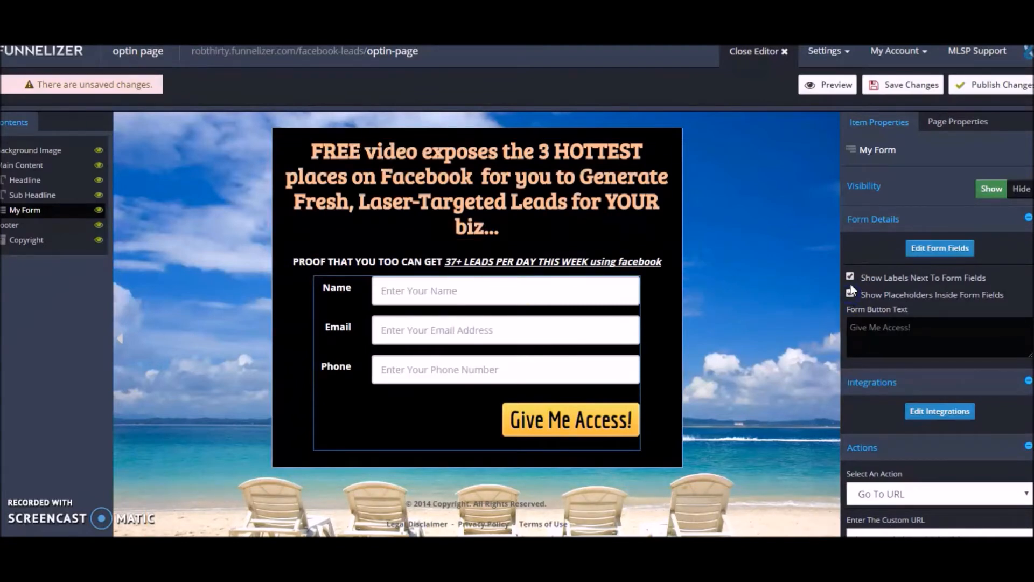
{"action": "left_click", "coordinate": [851, 278]}
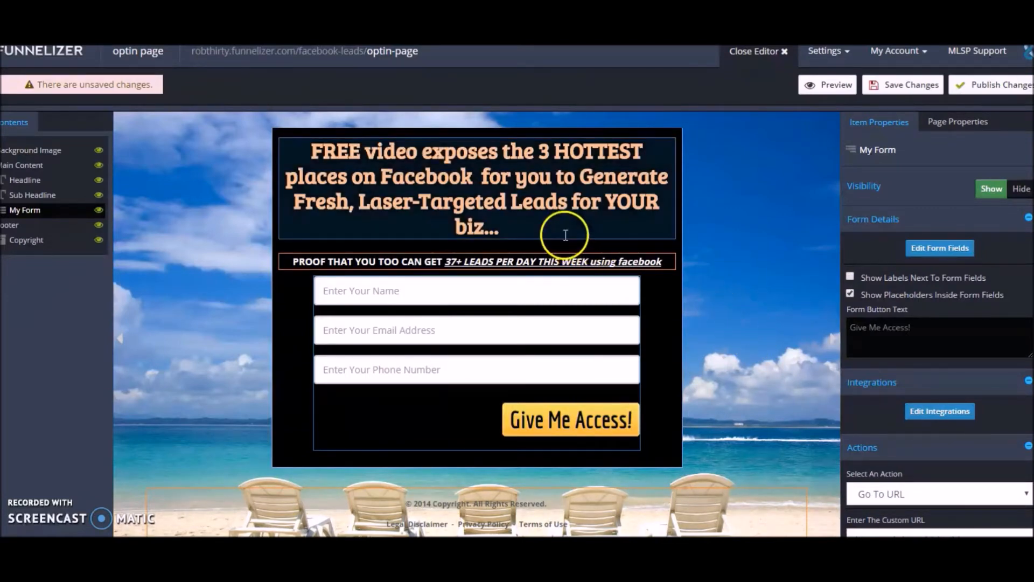
Save and publish the optin page's changes, previewing the page before and after.
{"action": "left_click", "coordinate": [832, 86]}
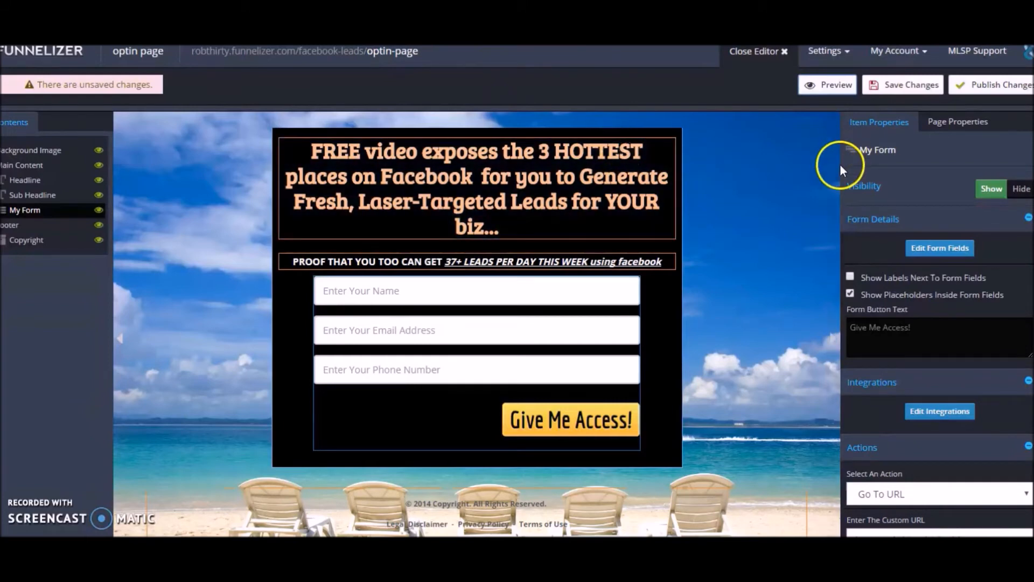
{"action": "left_click", "coordinate": [897, 86]}
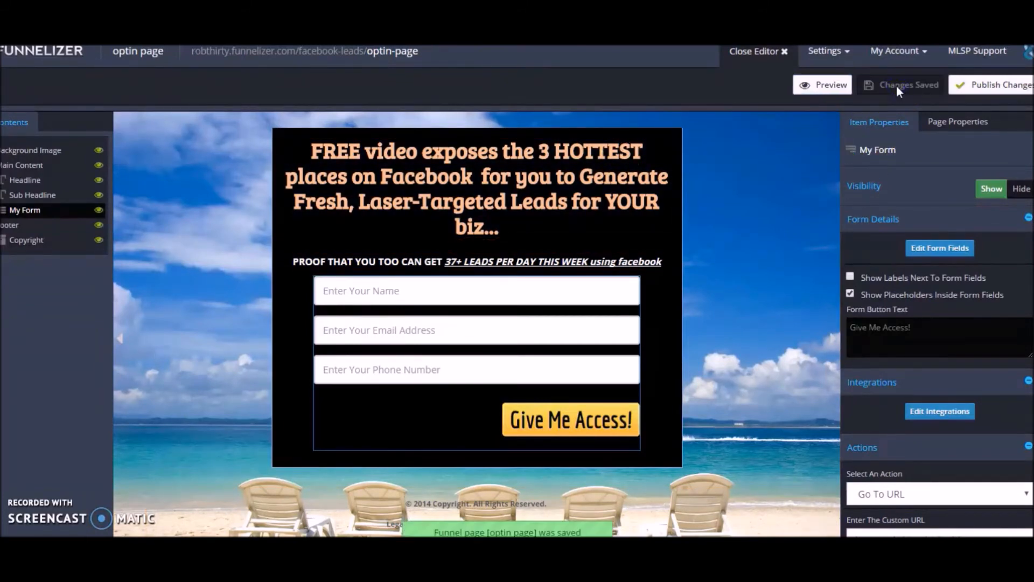
{"action": "left_click", "coordinate": [998, 89]}
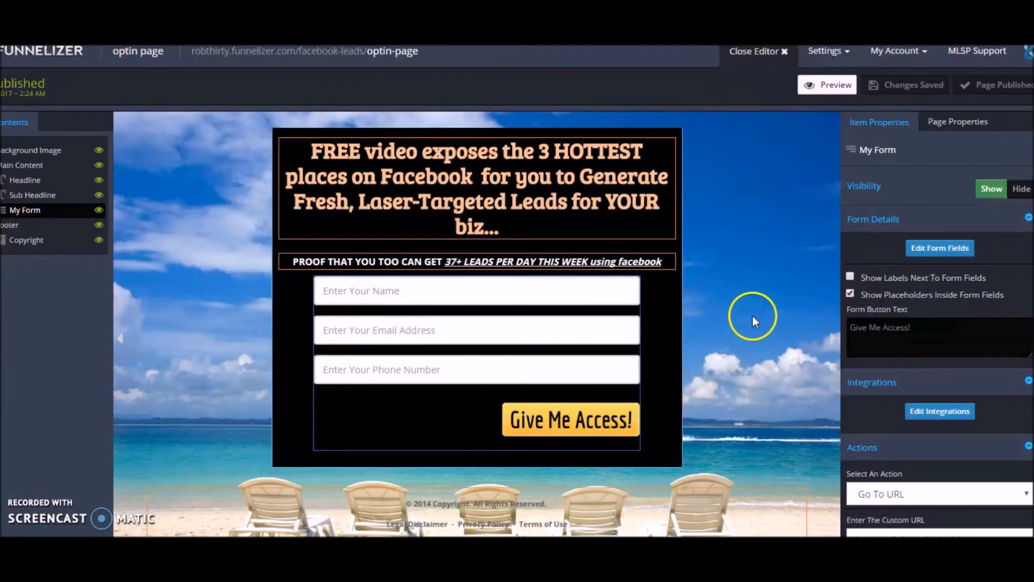
{"action": "left_click", "coordinate": [830, 86]}
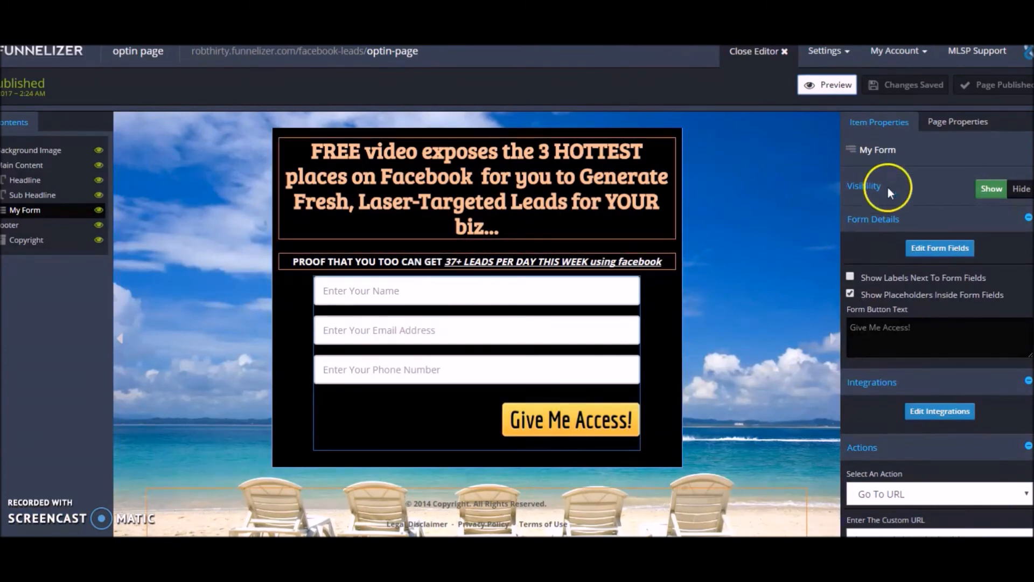
Look through the optin page's own properties, including the SEO settings, custom tracking and page exit actions.
{"action": "left_click", "coordinate": [953, 124]}
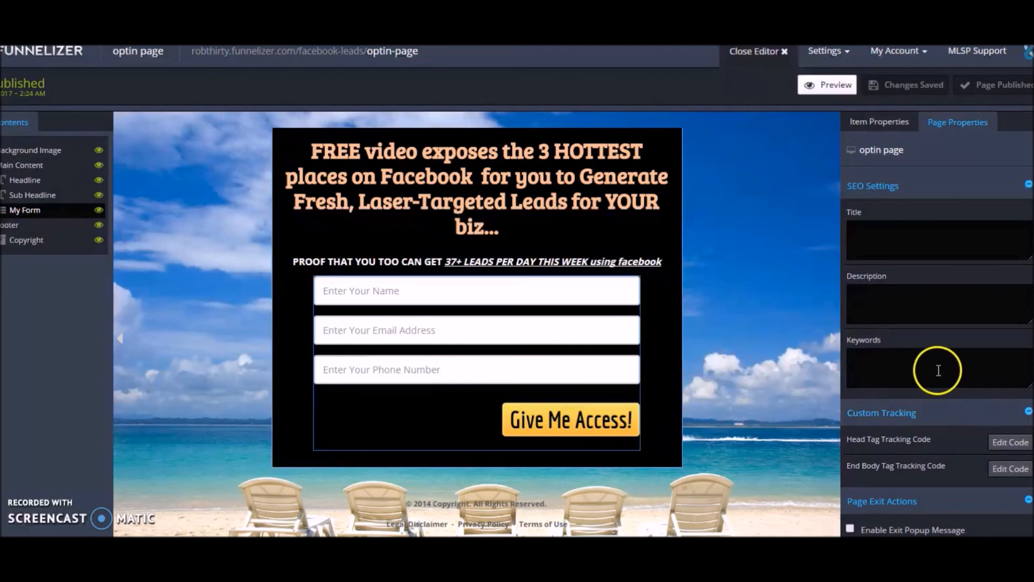
{"action": "scroll", "coordinate": [944, 369], "scroll_direction": "down", "scroll_amount": 2}
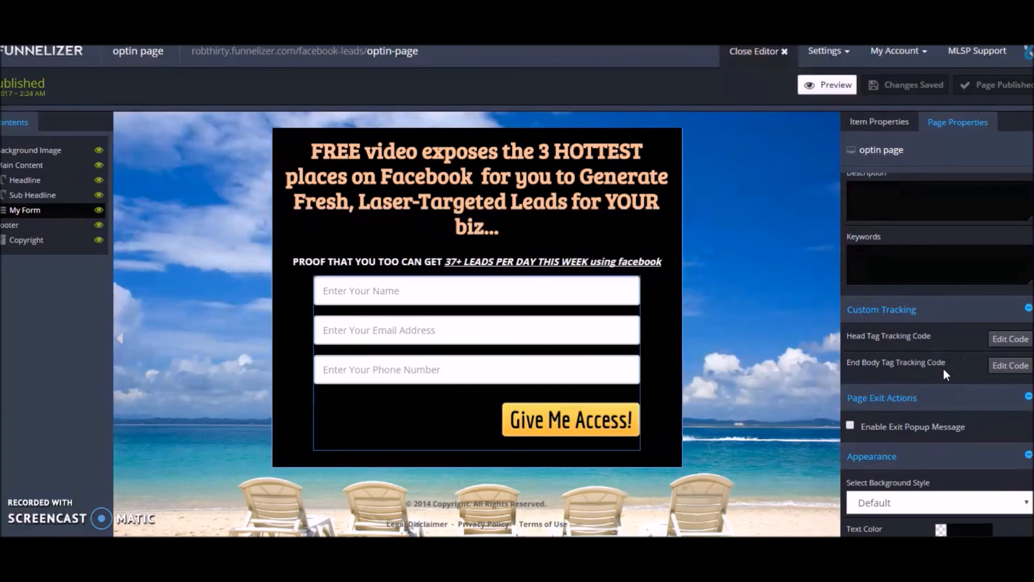
{"action": "scroll", "coordinate": [943, 367], "scroll_direction": "up", "scroll_amount": 2}
{"action": "left_click", "coordinate": [885, 308]}
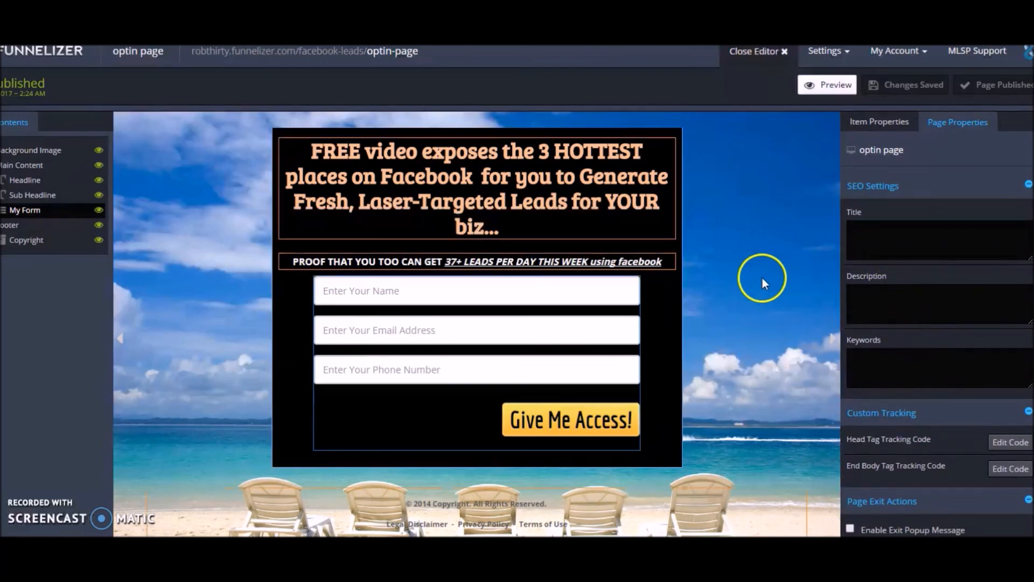